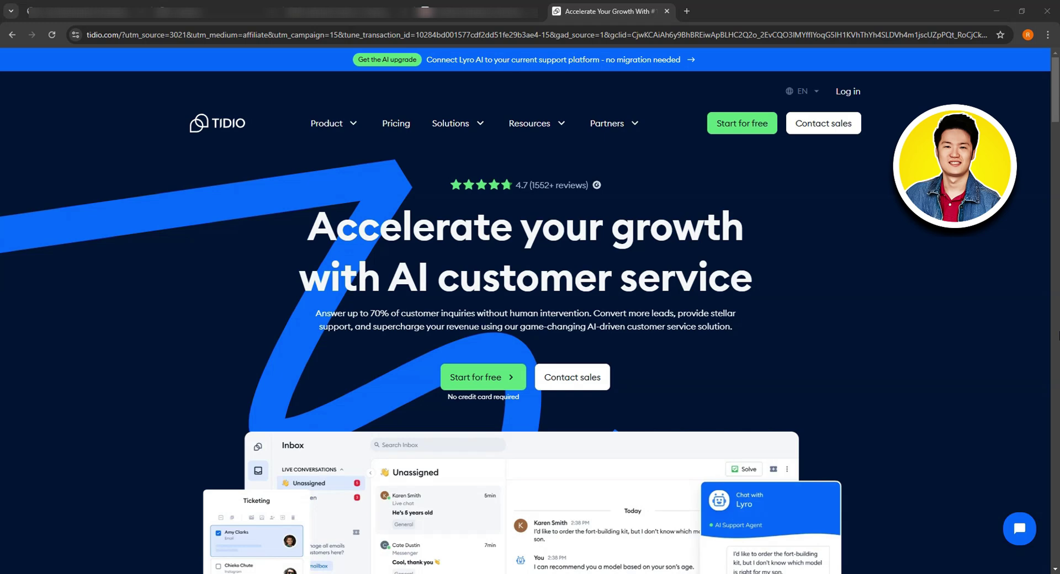
Step: Scroll down and back up through the Tidio homepage to look it over
{"action": "scroll", "coordinate": [530, 309], "scroll_direction": "down", "scroll_amount": 6}
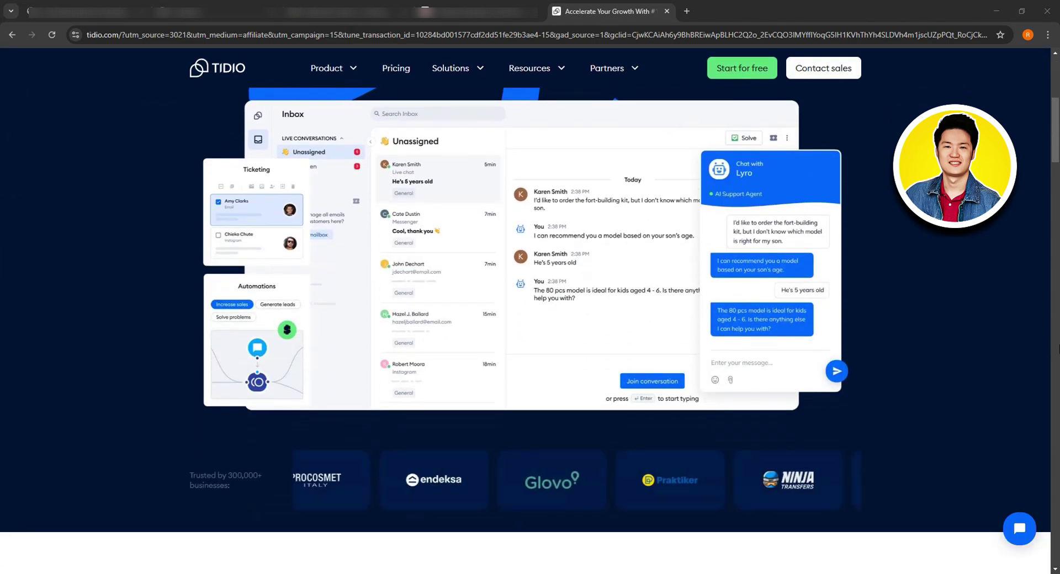
{"action": "scroll", "coordinate": [530, 309], "scroll_direction": "down", "scroll_amount": 8}
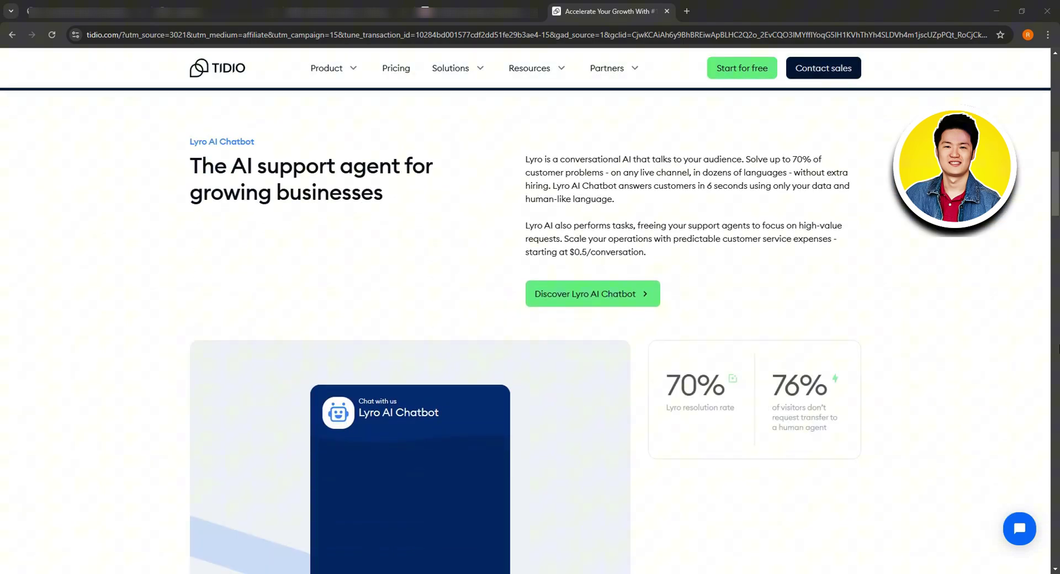
{"action": "scroll", "coordinate": [529, 309], "scroll_direction": "up", "scroll_amount": 10}
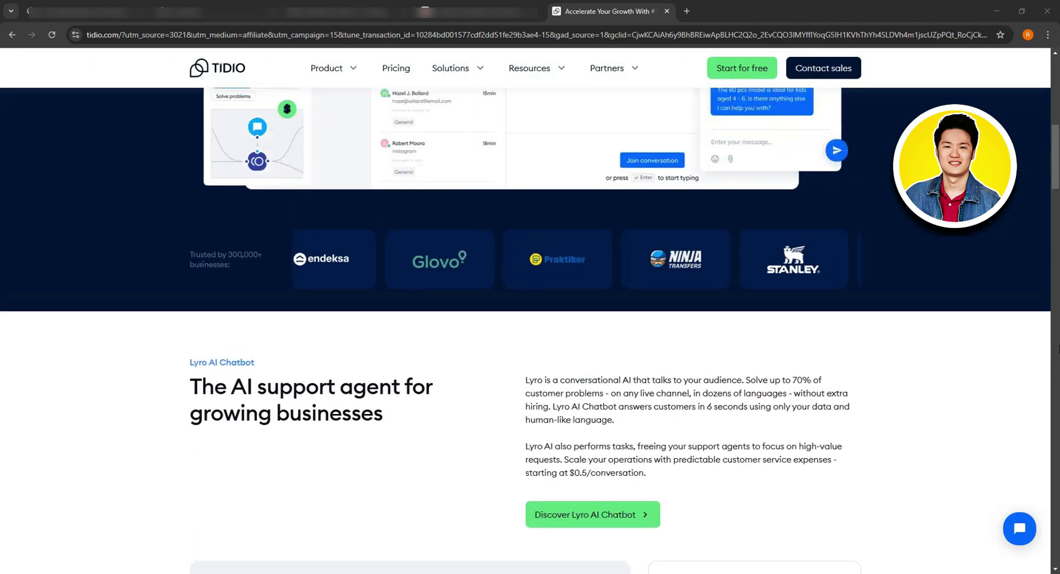
{"action": "scroll", "coordinate": [530, 309], "scroll_direction": "up", "scroll_amount": 4}
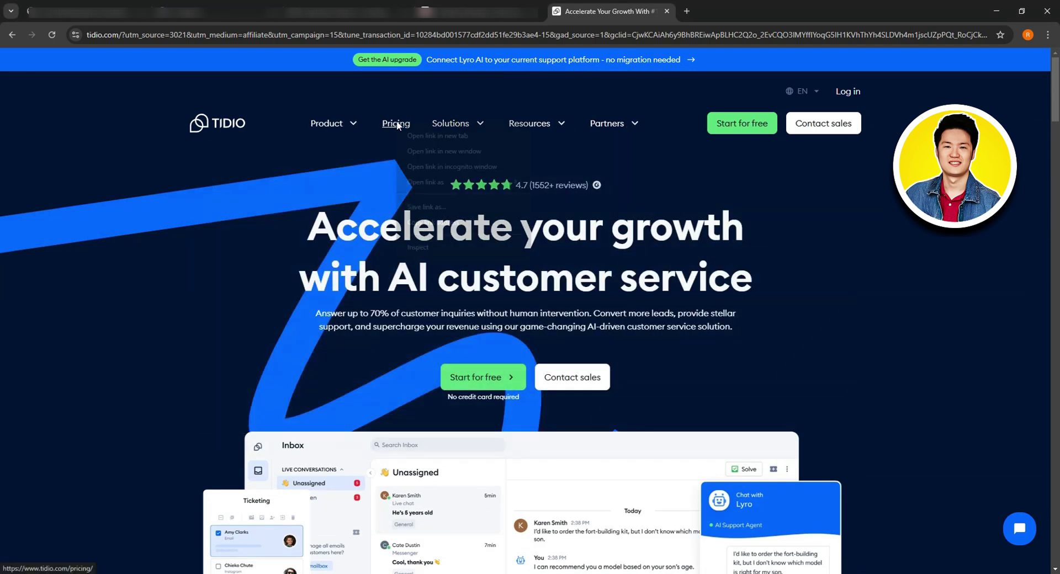
Step: Open Pricing in a new tab, review the plan cards, then start the free sign-up
{"action": "right_click", "coordinate": [396, 121]}
{"action": "left_click", "coordinate": [419, 133]}
{"action": "left_click", "coordinate": [740, 11]}
{"action": "scroll", "coordinate": [773, 185], "scroll_direction": "down", "scroll_amount": 2}
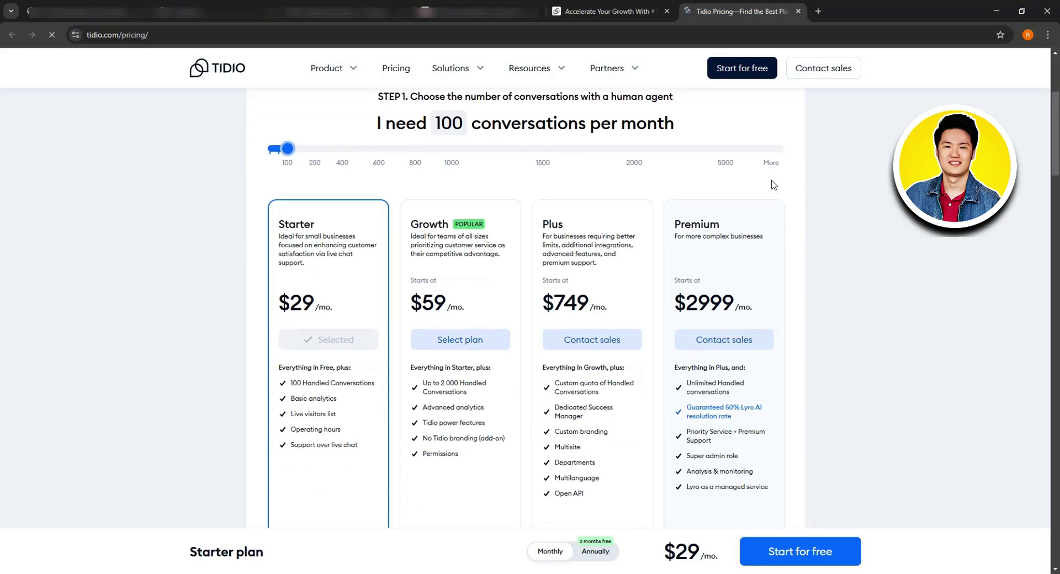
{"action": "scroll", "coordinate": [825, 198], "scroll_direction": "up", "scroll_amount": 1}
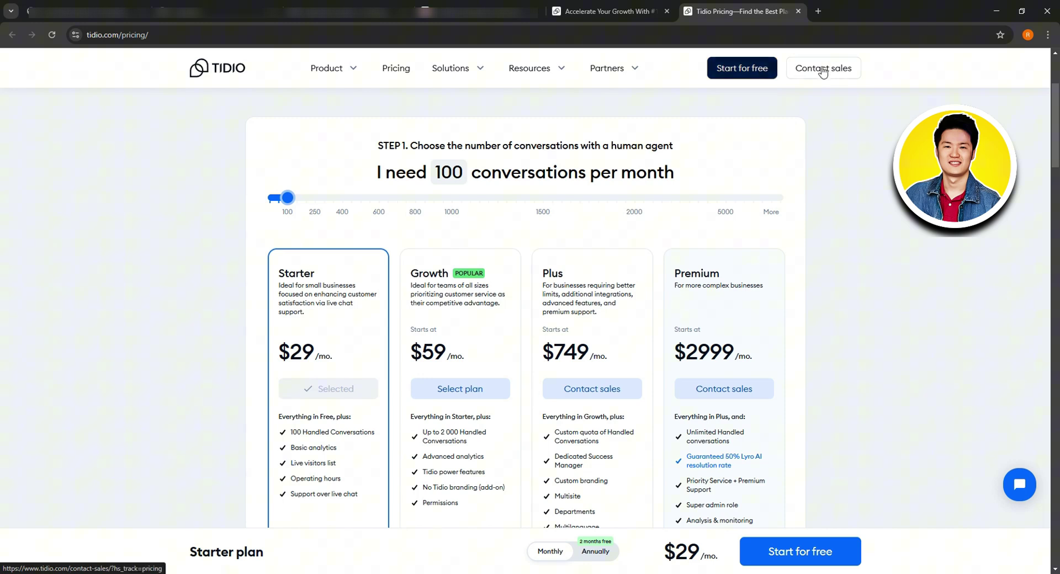
{"action": "left_click", "coordinate": [760, 68]}
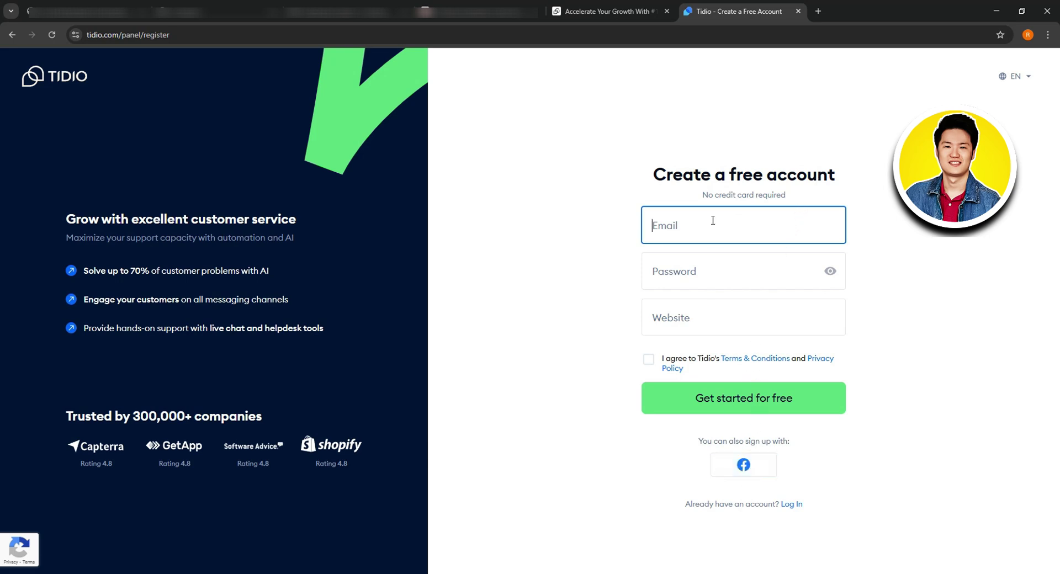
Step: Enter the email address, accept the generated strong password, agree to the terms and submit
{"action": "left_click", "coordinate": [716, 255]}
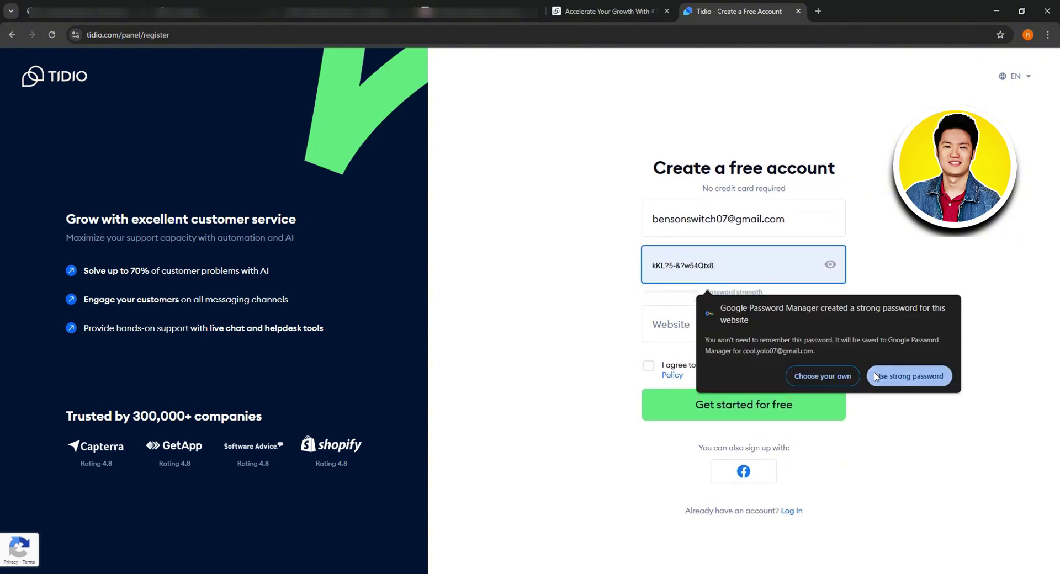
{"action": "left_click", "coordinate": [889, 381]}
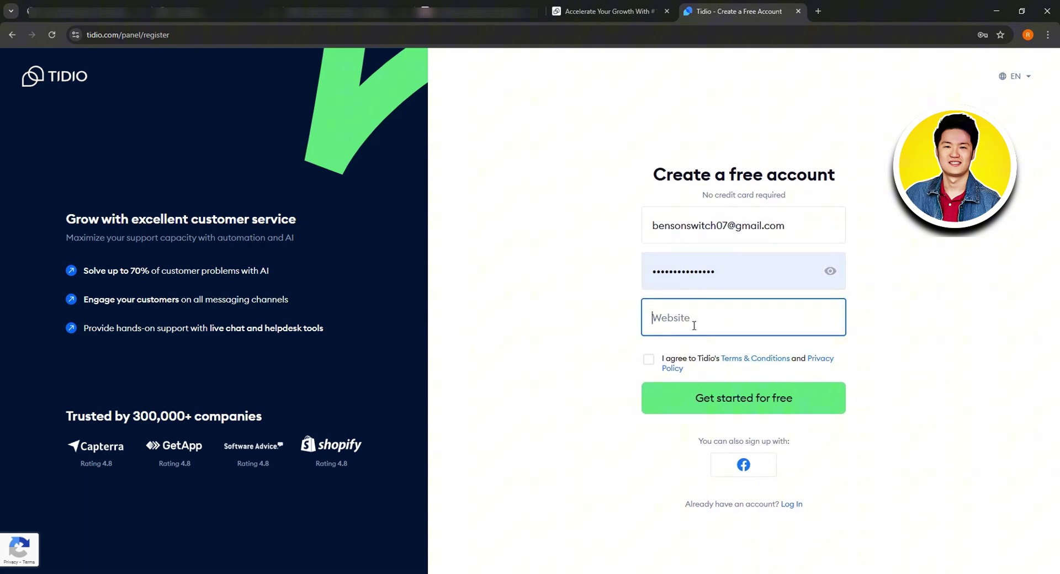
{"action": "left_click", "coordinate": [646, 358]}
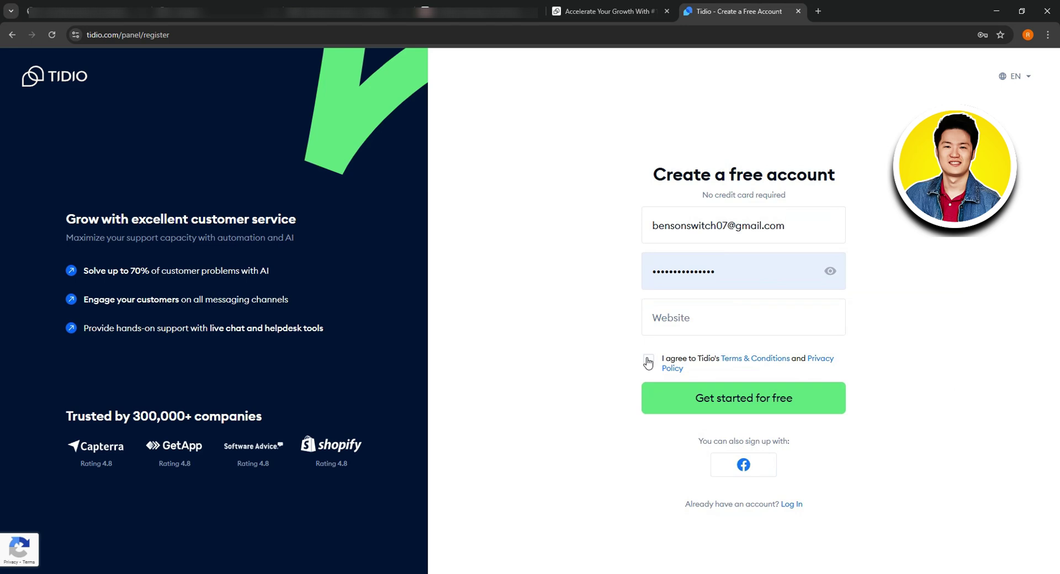
{"action": "left_click", "coordinate": [750, 397]}
Step: Copy the current page URL into the Website field and submit the sign-up form
{"action": "left_click", "coordinate": [699, 318]}
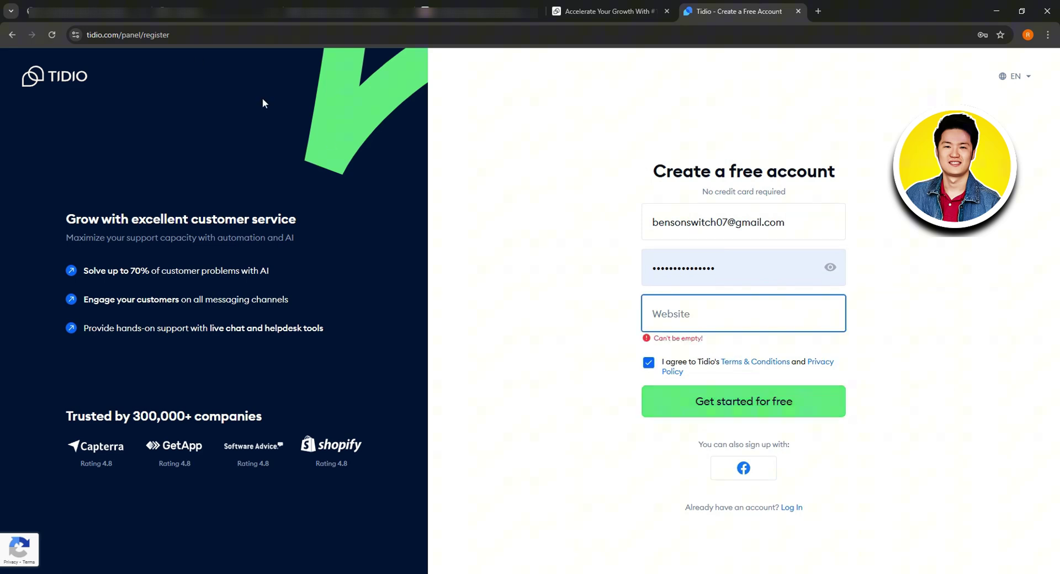
{"action": "left_click", "coordinate": [166, 34]}
{"action": "right_click", "coordinate": [150, 37]}
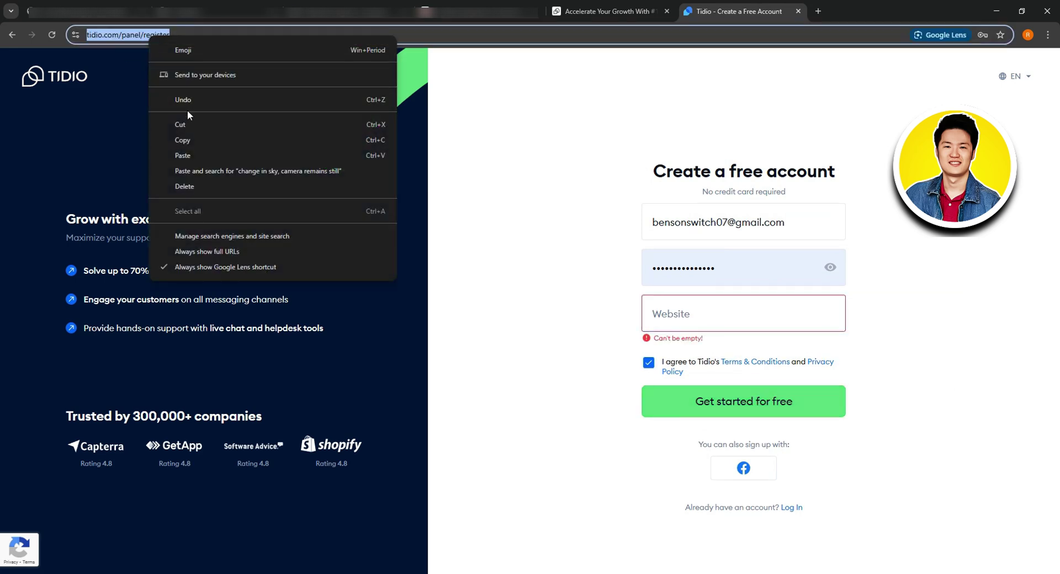
{"action": "left_click", "coordinate": [193, 140]}
{"action": "left_click", "coordinate": [759, 314]}
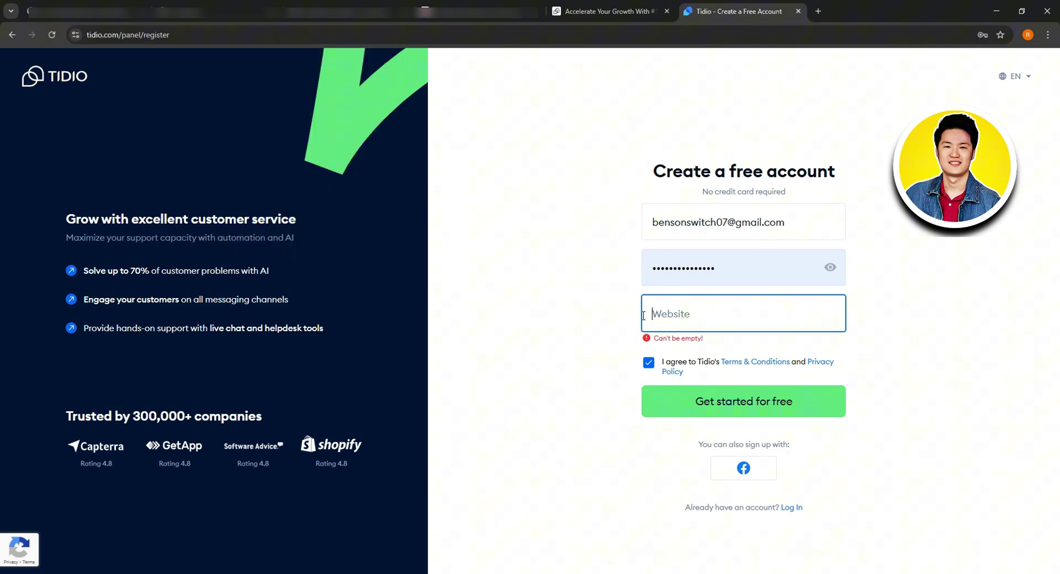
{"action": "right_click", "coordinate": [677, 310]}
{"action": "left_click", "coordinate": [711, 421]}
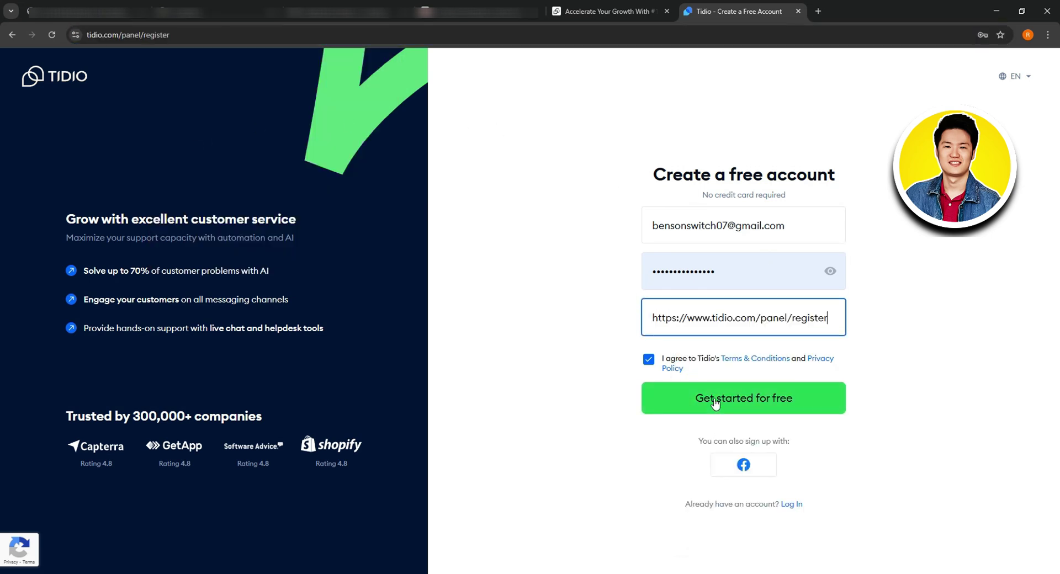
{"action": "left_click", "coordinate": [752, 405]}
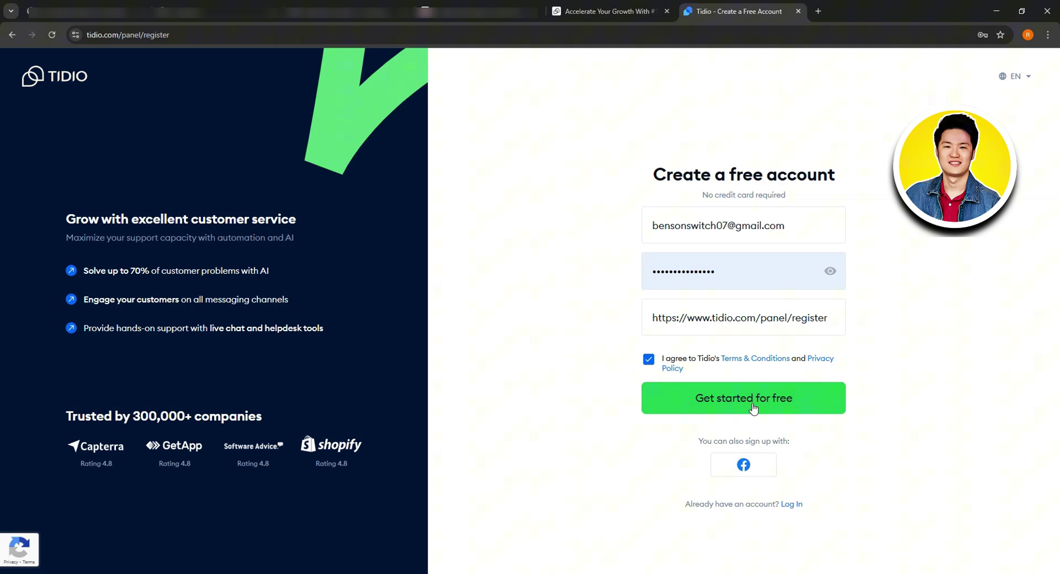
{"action": "left_click", "coordinate": [752, 407]}
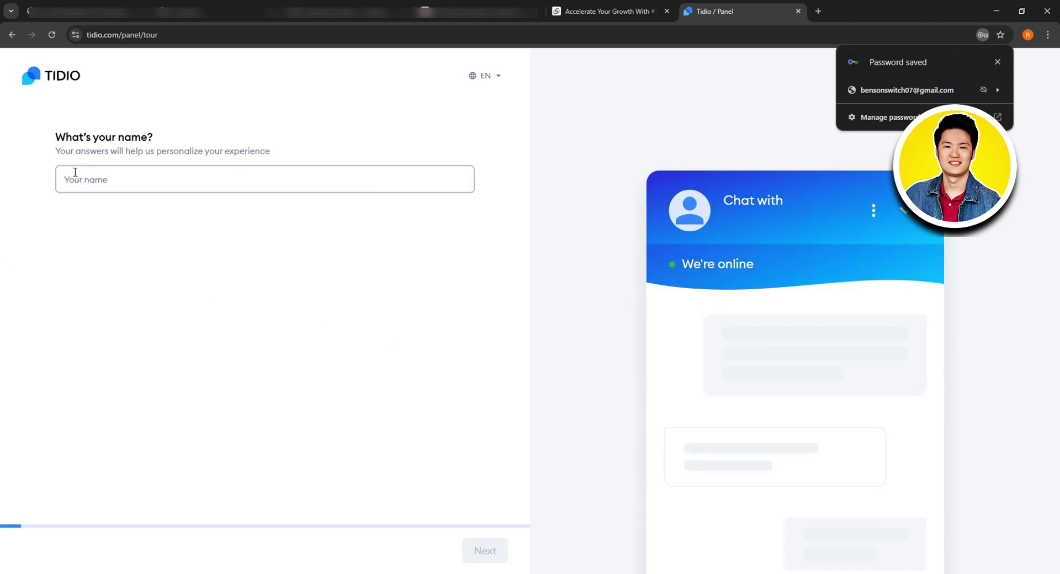
Step: Enter the user's name, choose IT/Technical, and mark Intercom and LiveChat as current tools
{"action": "left_click", "coordinate": [97, 176]}
{"action": "type", "text": "John"}
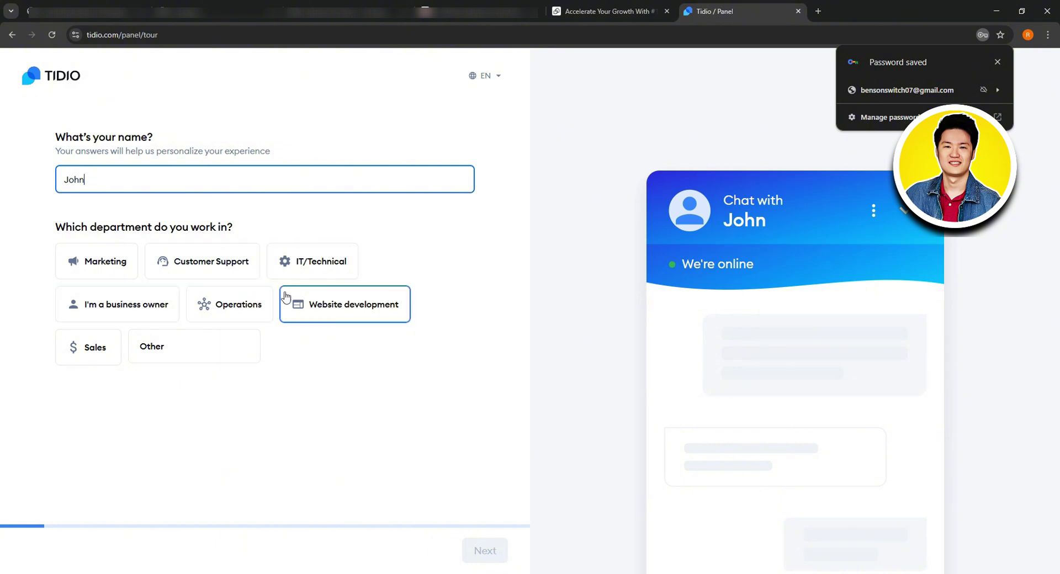
{"action": "left_click", "coordinate": [306, 264]}
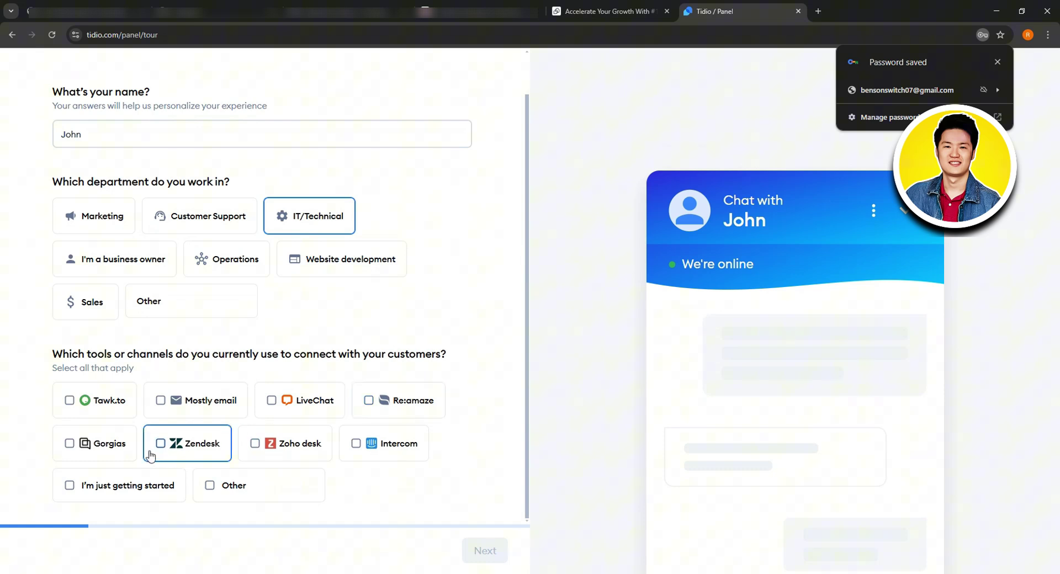
{"action": "left_click", "coordinate": [371, 443]}
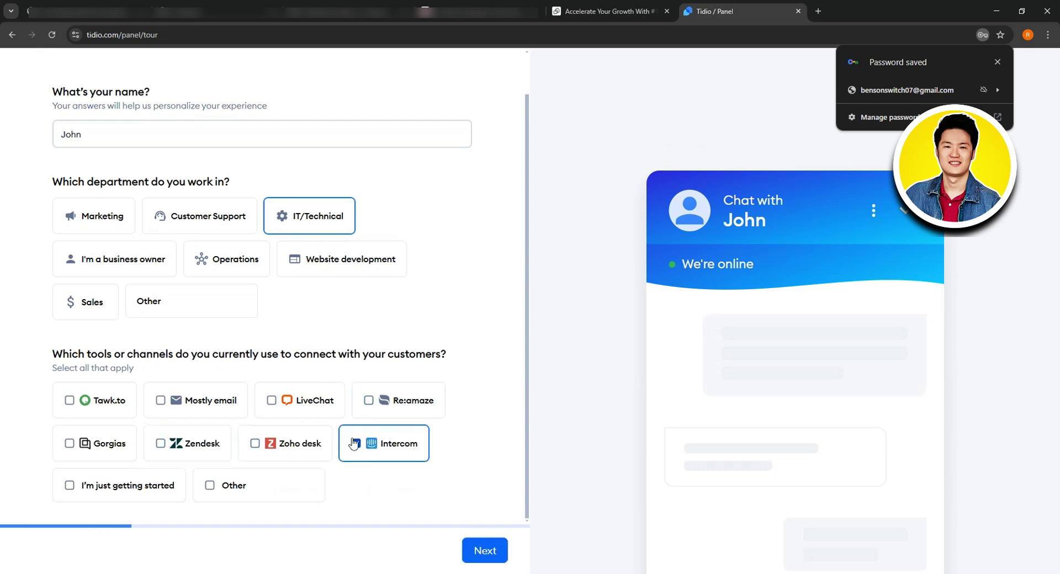
{"action": "left_click", "coordinate": [271, 402]}
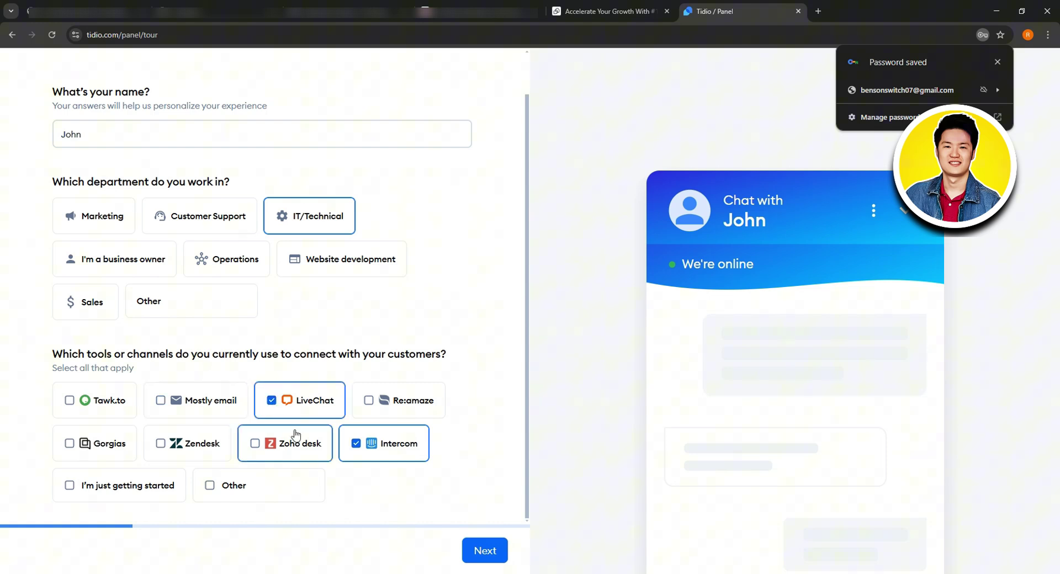
{"action": "left_click", "coordinate": [483, 550]}
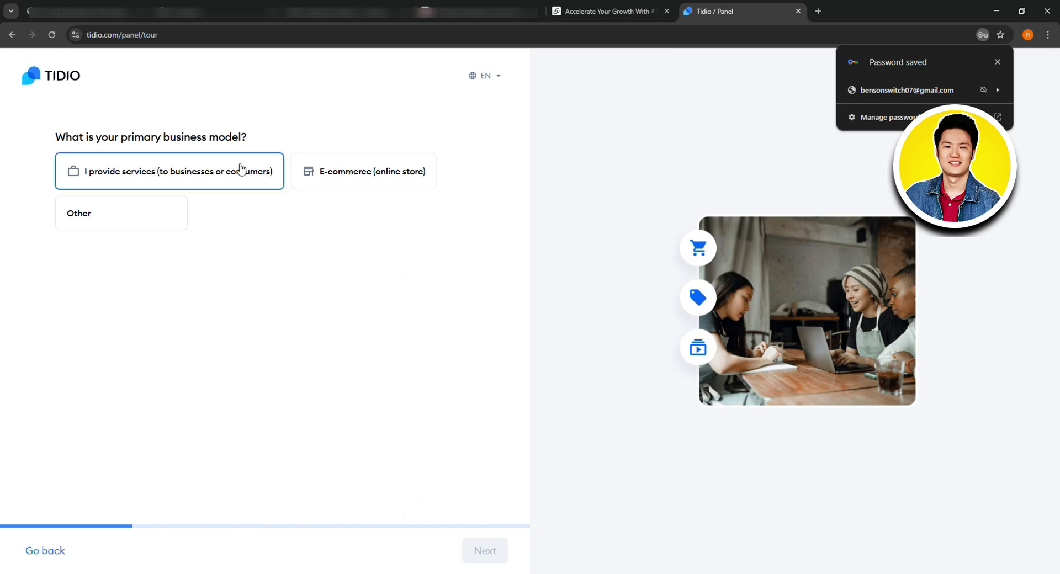
Step: Choose E-commerce, Digital Marketing and Advertising industry, and up to 200 monthly conversations
{"action": "left_click", "coordinate": [333, 174]}
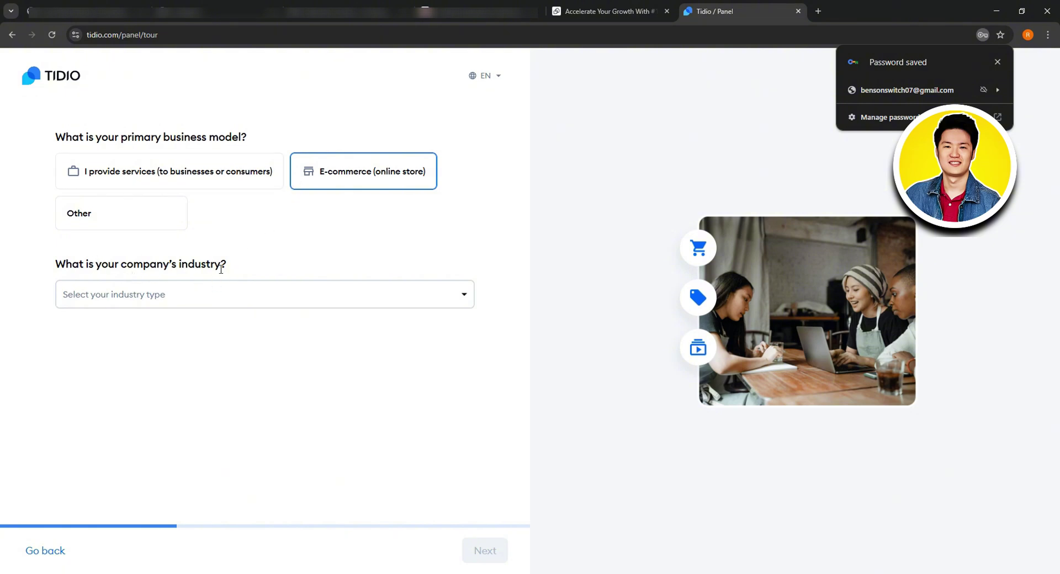
{"action": "left_click", "coordinate": [213, 296]}
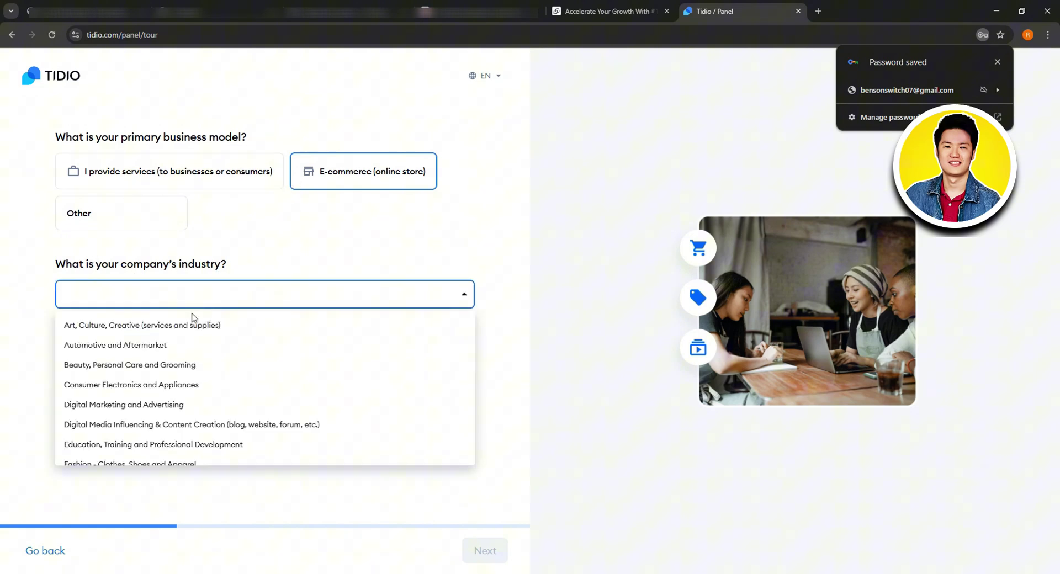
{"action": "scroll", "coordinate": [229, 367], "scroll_direction": "down", "scroll_amount": 2}
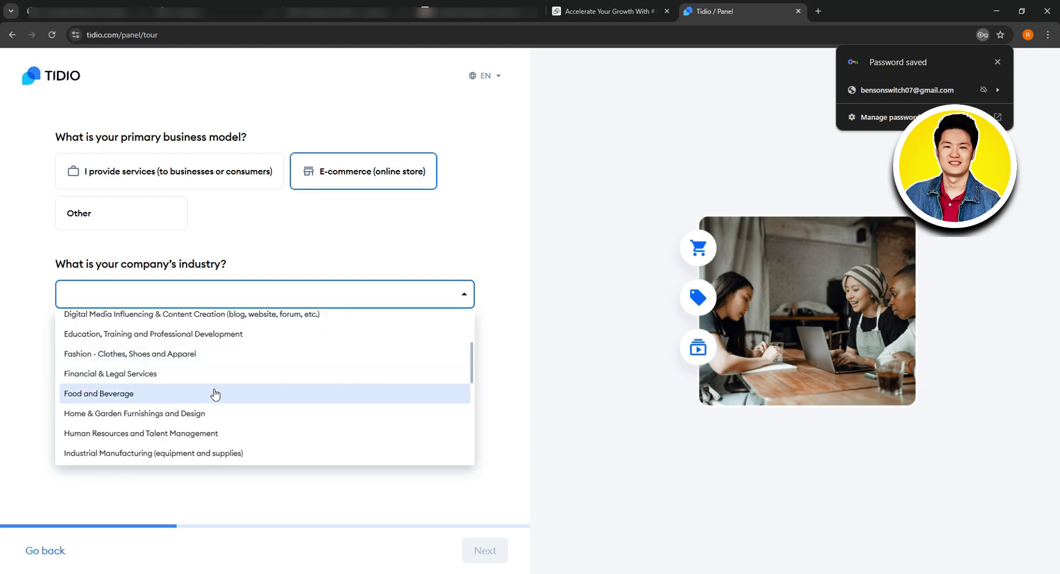
{"action": "scroll", "coordinate": [215, 393], "scroll_direction": "up", "scroll_amount": 2}
{"action": "left_click", "coordinate": [201, 404]}
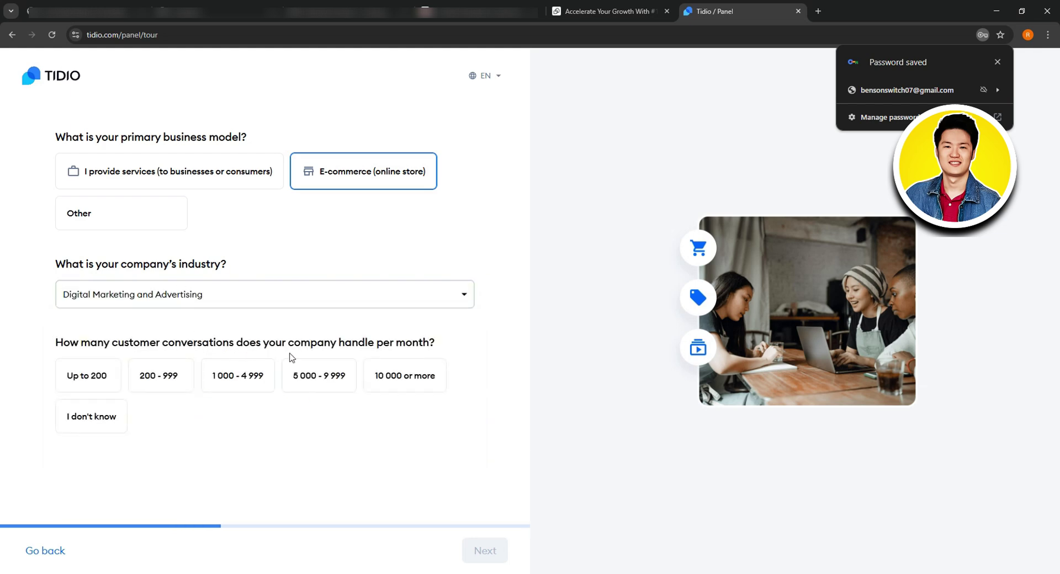
{"action": "left_click", "coordinate": [103, 376]}
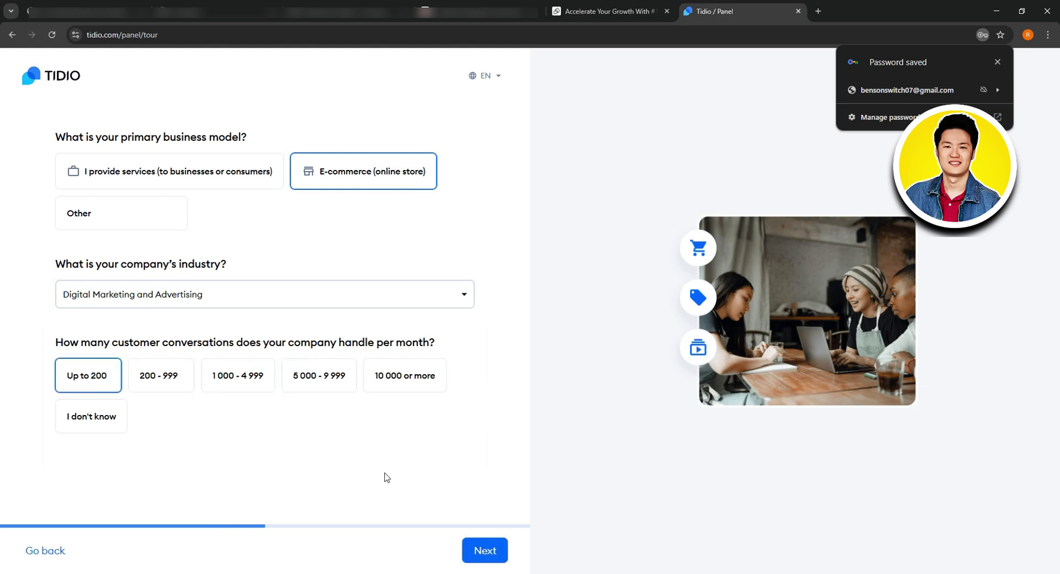
{"action": "left_click", "coordinate": [486, 550]}
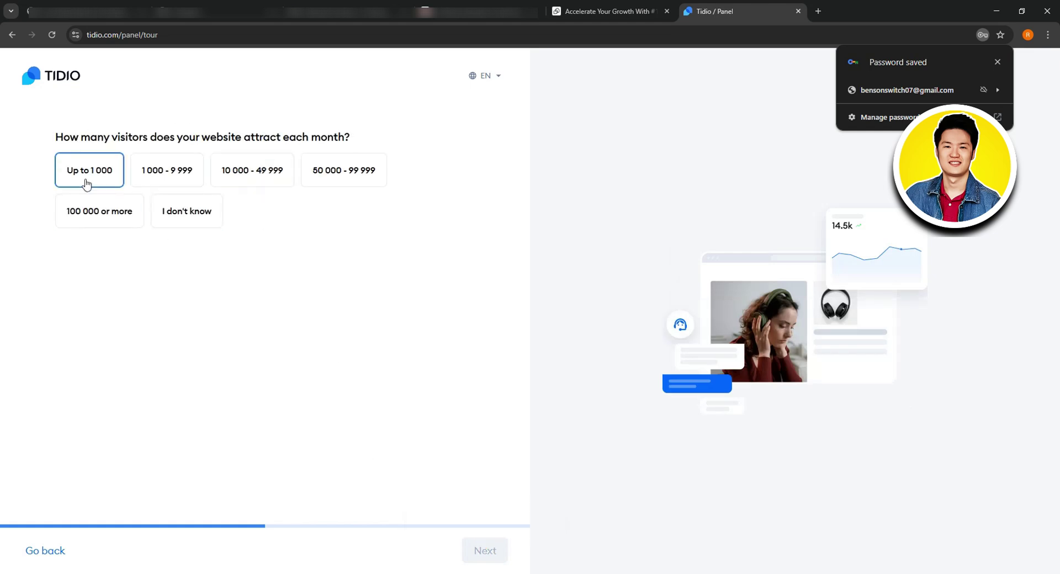
Step: Answer up to 1 000 monthly visitors, Shopify platform and 2 - 5 support agents
{"action": "left_click", "coordinate": [89, 182]}
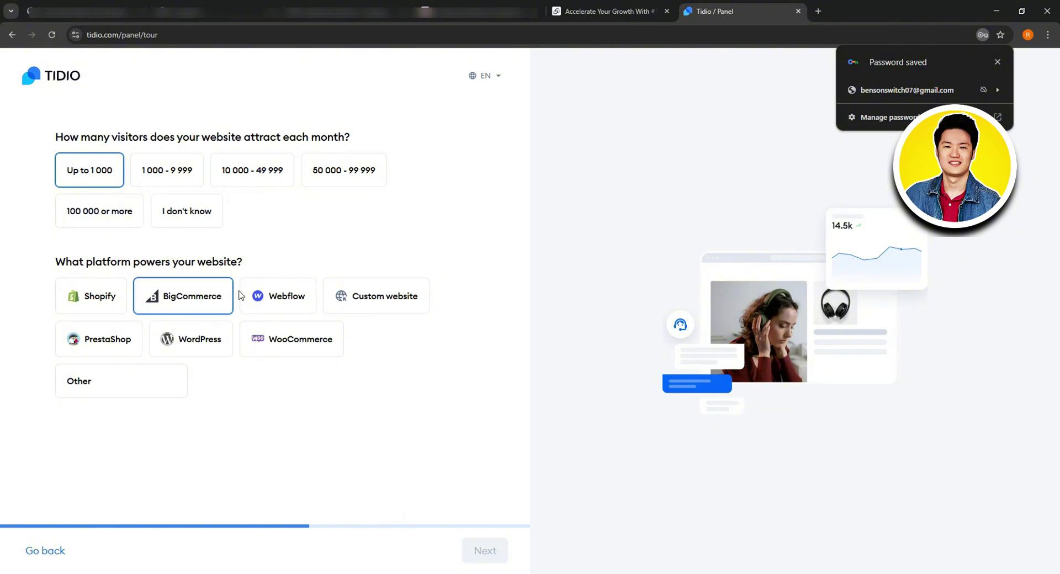
{"action": "left_click", "coordinate": [110, 301]}
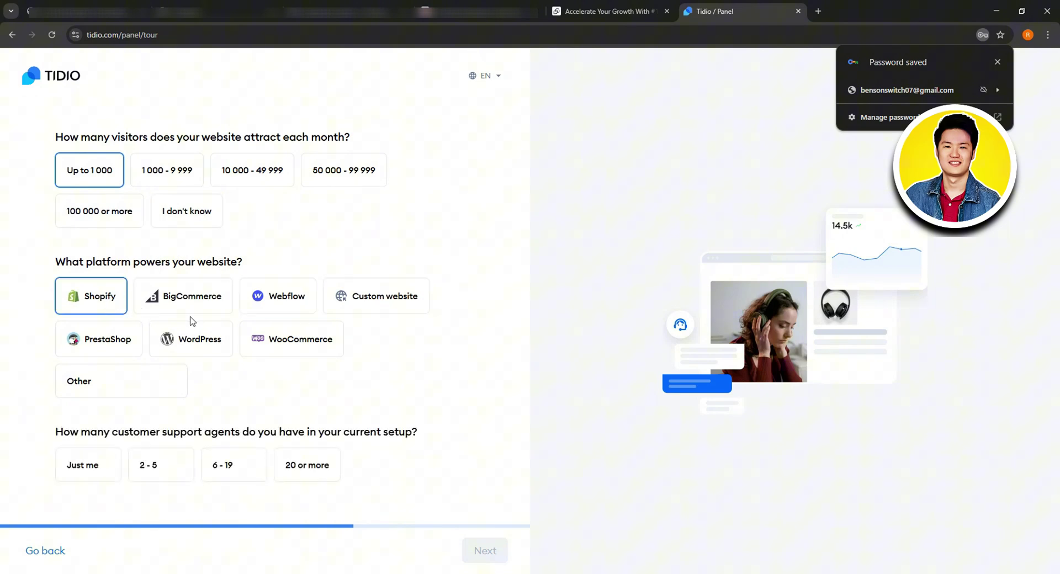
{"action": "left_click", "coordinate": [202, 340]}
{"action": "left_click", "coordinate": [126, 300]}
{"action": "left_click", "coordinate": [176, 467]}
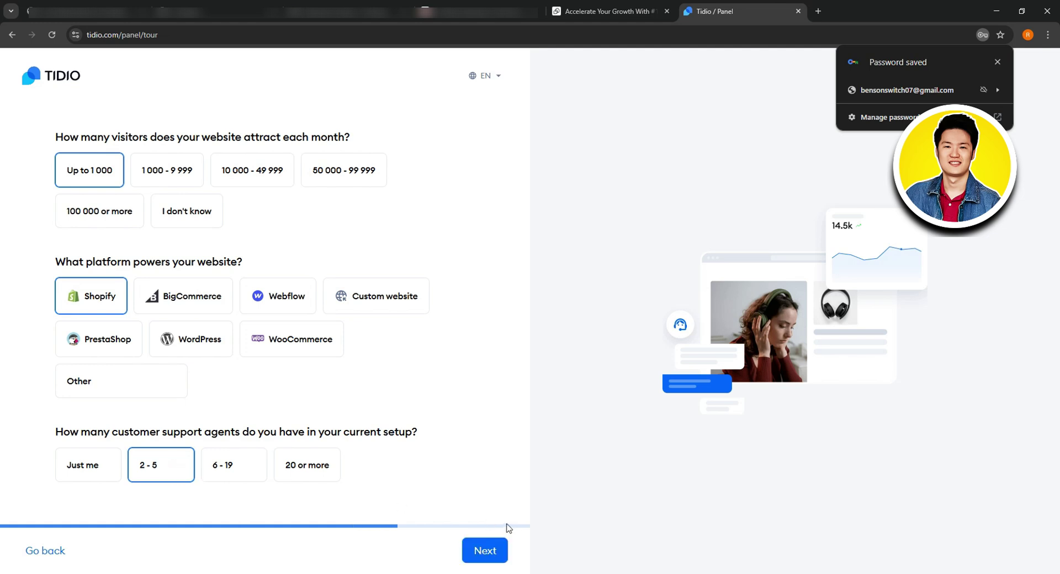
{"action": "left_click", "coordinate": [484, 549]}
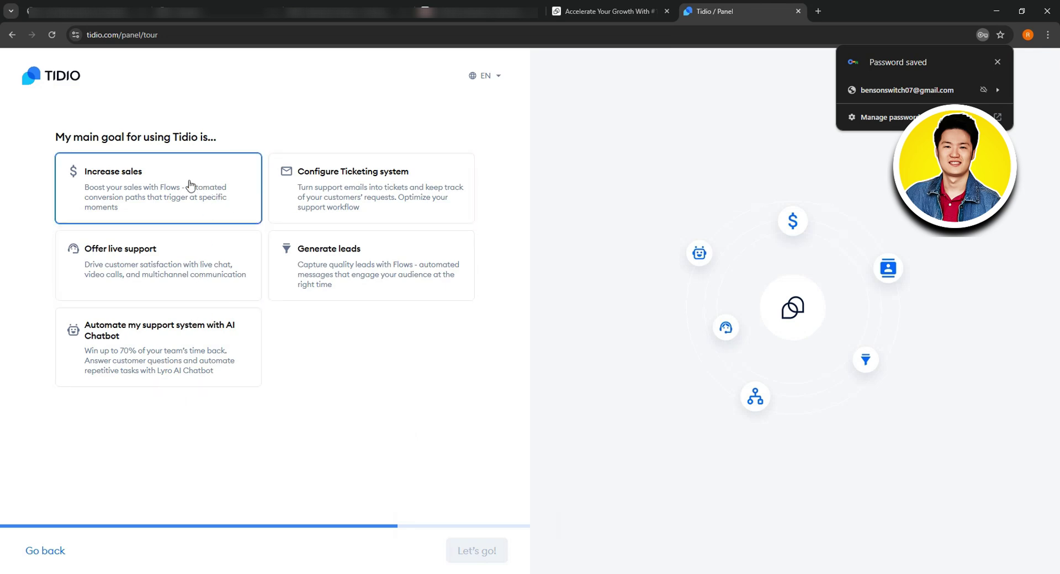
Step: Pick Increase sales as the goal with Website (via live chat), then dismiss the password notice
{"action": "left_click", "coordinate": [149, 192]}
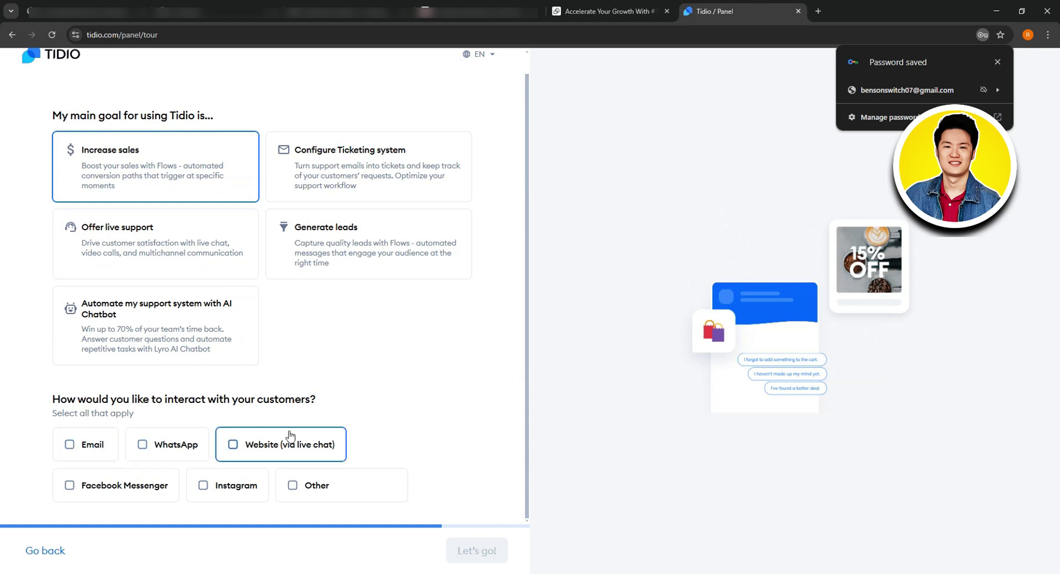
{"action": "left_click", "coordinate": [274, 450]}
{"action": "left_click", "coordinate": [478, 550]}
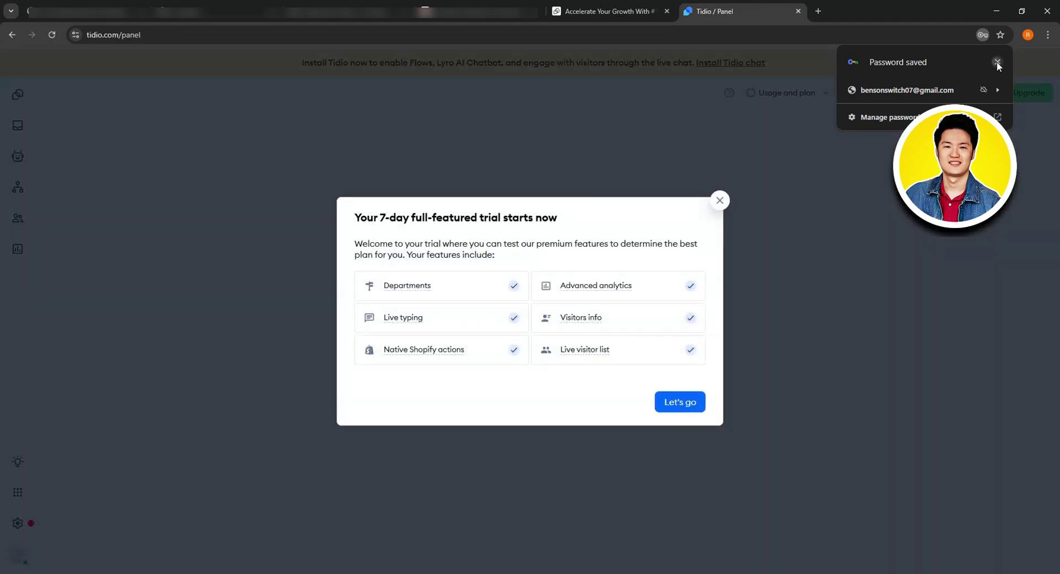
{"action": "left_click", "coordinate": [997, 62]}
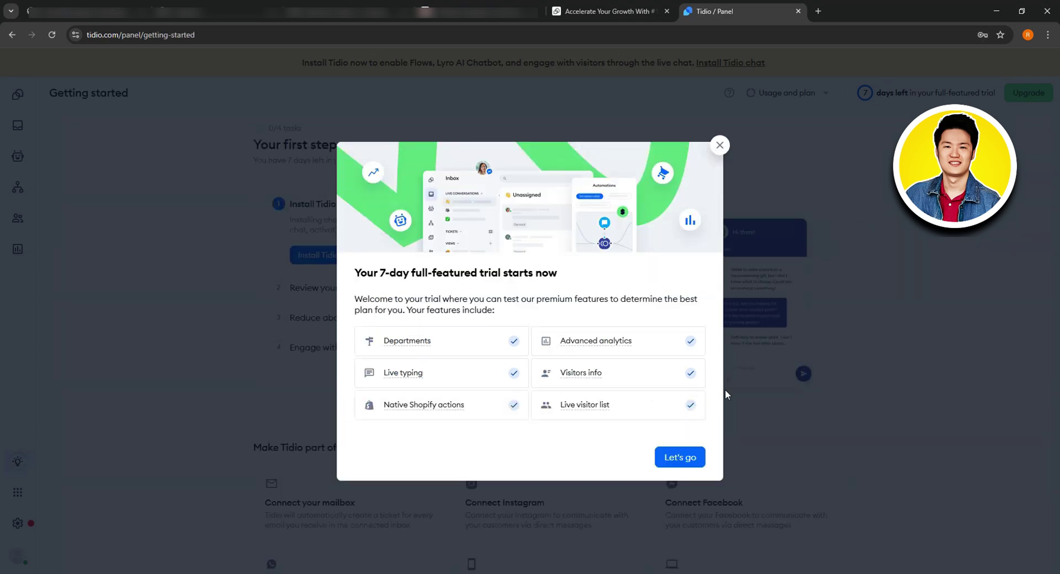
{"action": "left_click", "coordinate": [682, 463]}
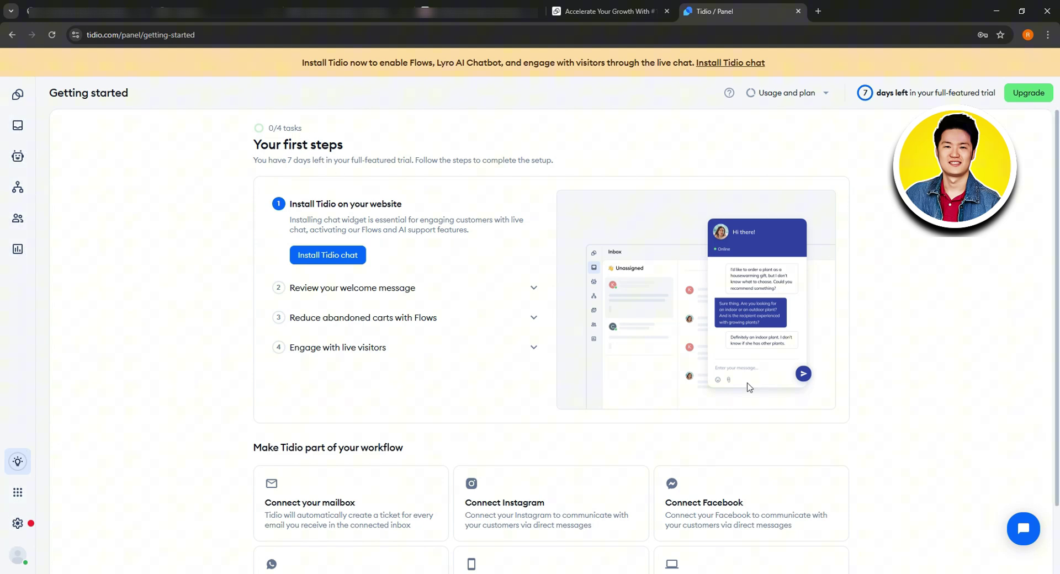
{"action": "scroll", "coordinate": [379, 276], "scroll_direction": "down", "scroll_amount": 1}
{"action": "scroll", "coordinate": [379, 276], "scroll_direction": "up", "scroll_amount": 1}
{"action": "scroll", "coordinate": [389, 342], "scroll_direction": "down", "scroll_amount": 1}
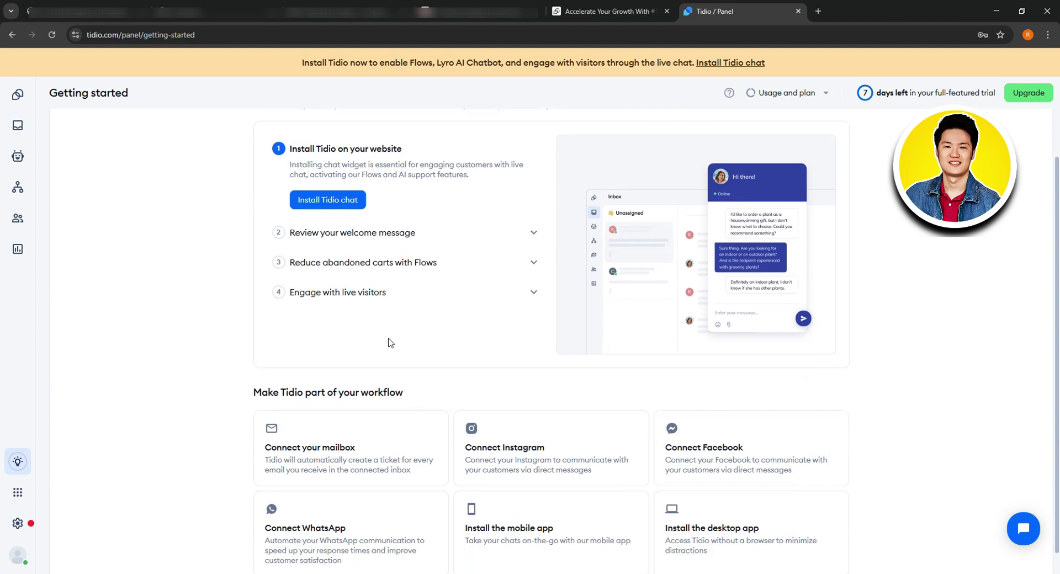
{"action": "scroll", "coordinate": [390, 343], "scroll_direction": "up", "scroll_amount": 1}
{"action": "scroll", "coordinate": [390, 342], "scroll_direction": "down", "scroll_amount": 1}
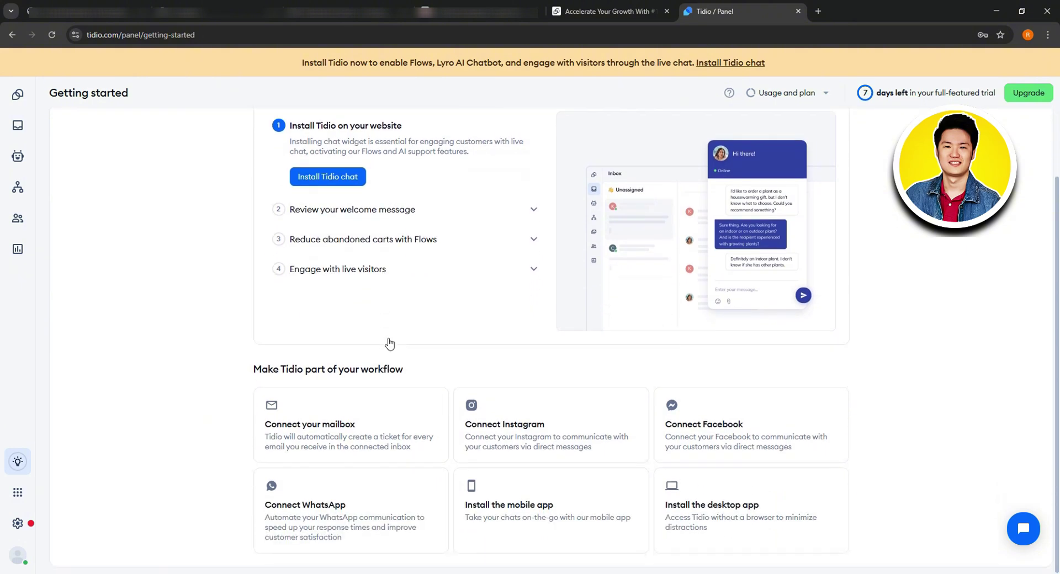
{"action": "scroll", "coordinate": [386, 339], "scroll_direction": "up", "scroll_amount": 1}
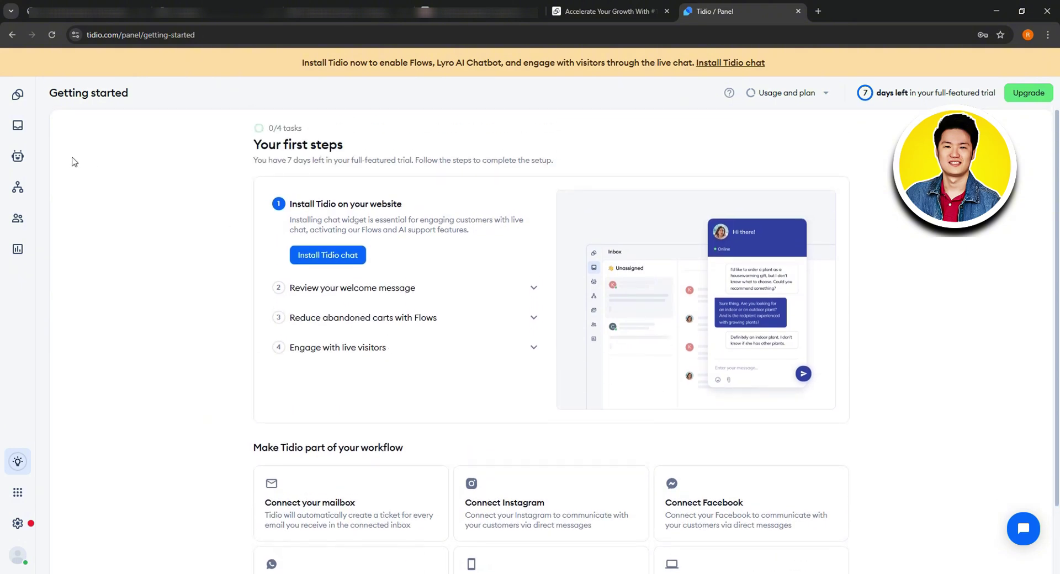
Step: Go to the Dashboard, close the setup checklist, and view Lyro resolution rate and Leads acquired stats
{"action": "left_click", "coordinate": [17, 94]}
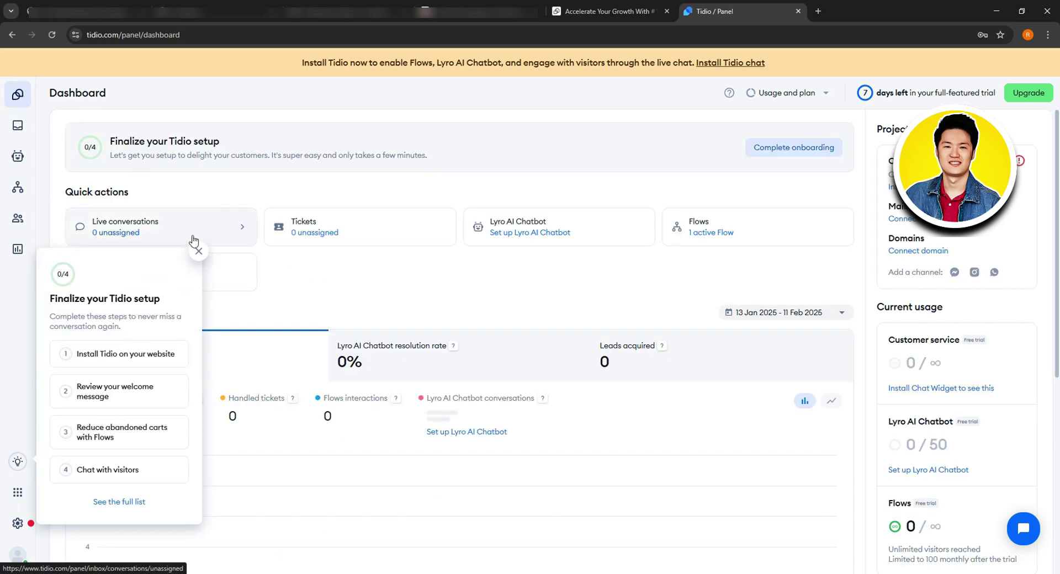
{"action": "left_click", "coordinate": [199, 251]}
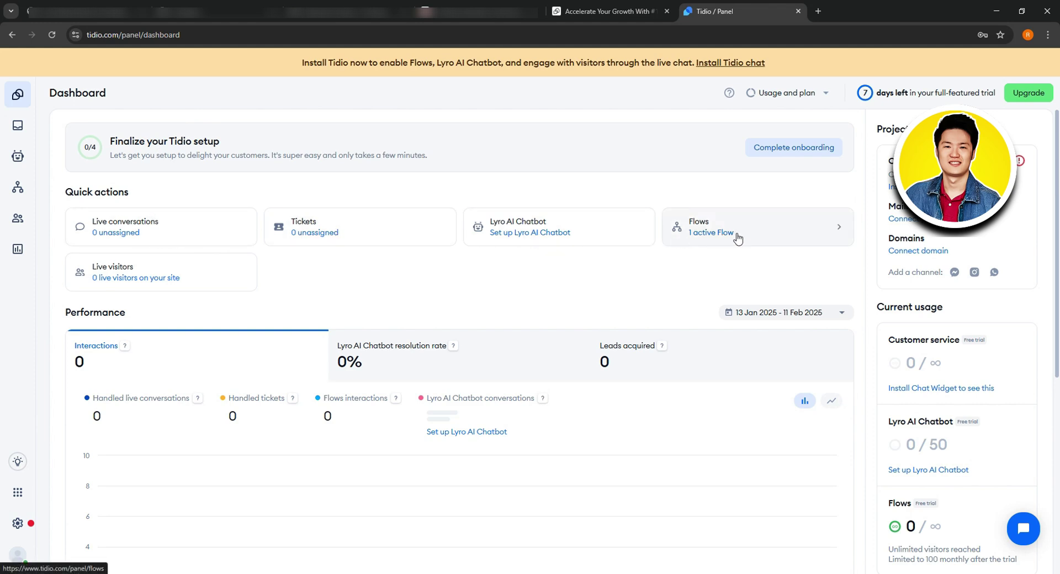
{"action": "scroll", "coordinate": [190, 293], "scroll_direction": "down", "scroll_amount": 2}
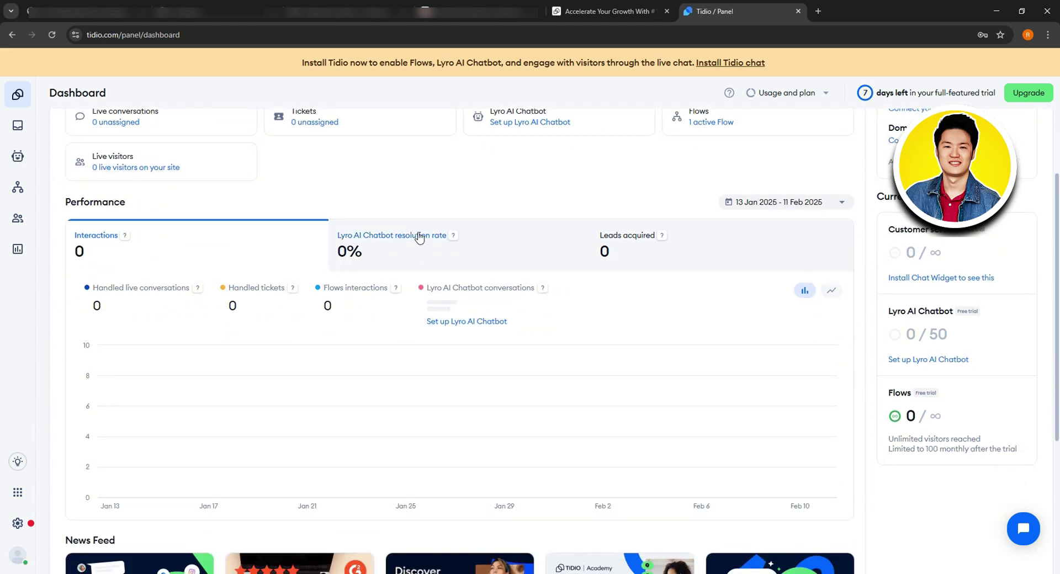
{"action": "left_click", "coordinate": [413, 236]}
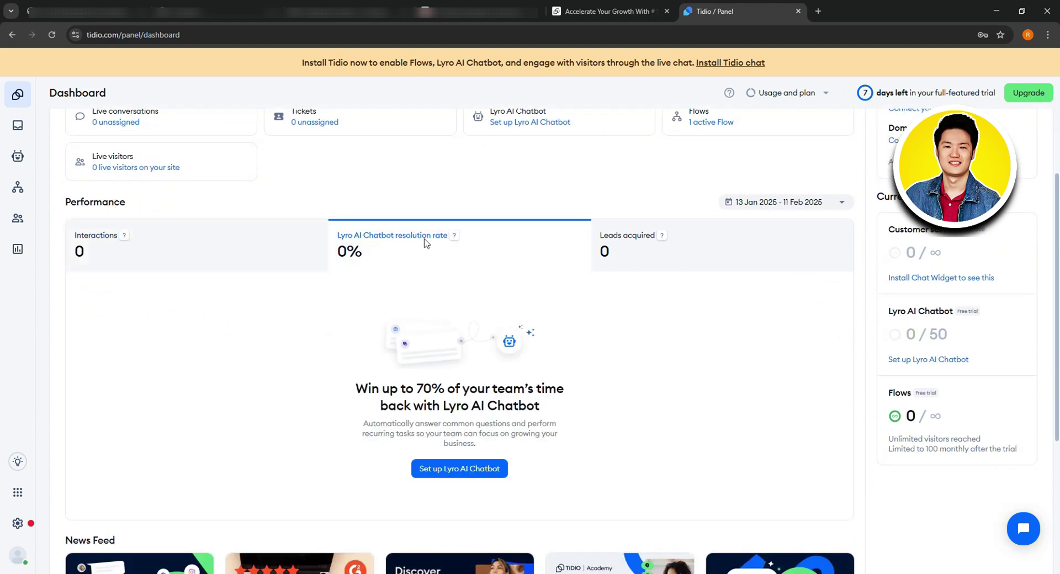
{"action": "left_click", "coordinate": [718, 244]}
Step: Scroll through the dashboard and open the lead generation Flow templates
{"action": "scroll", "coordinate": [655, 265], "scroll_direction": "down", "scroll_amount": 1}
{"action": "scroll", "coordinate": [654, 265], "scroll_direction": "down", "scroll_amount": 1}
{"action": "scroll", "coordinate": [653, 266], "scroll_direction": "up", "scroll_amount": 3}
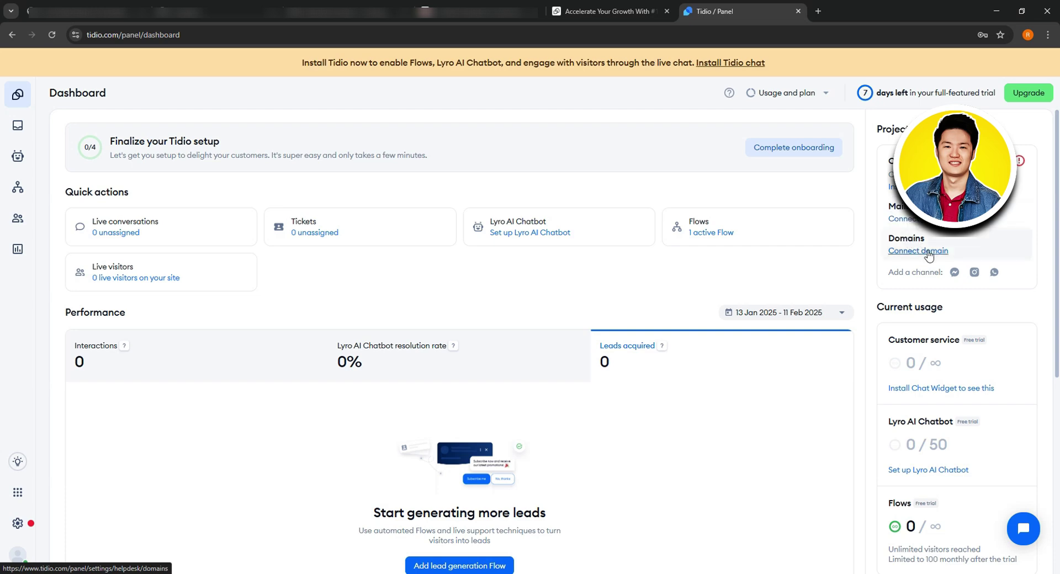
{"action": "scroll", "coordinate": [922, 255], "scroll_direction": "down", "scroll_amount": 2}
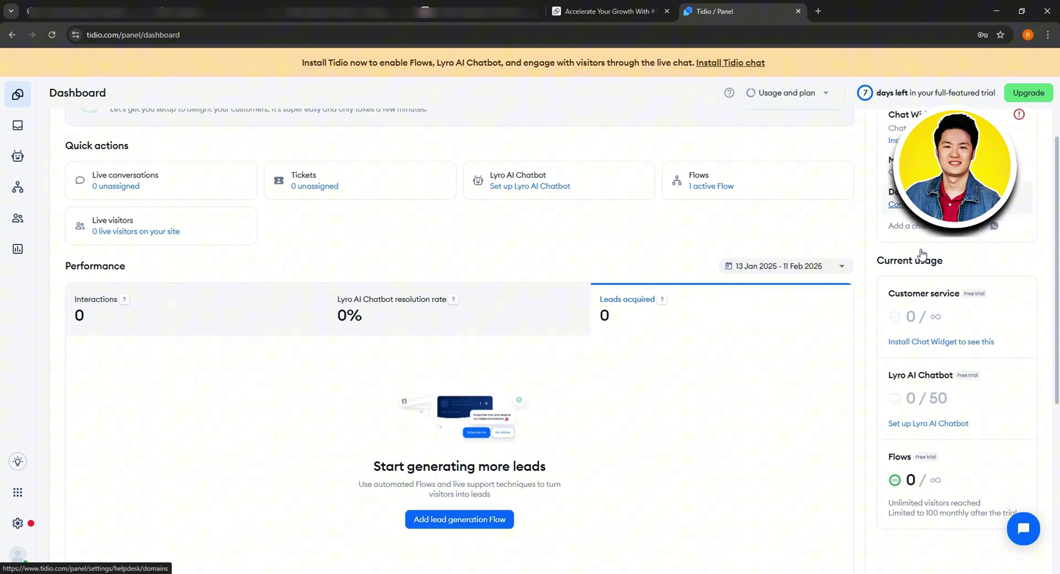
{"action": "scroll", "coordinate": [920, 254], "scroll_direction": "down", "scroll_amount": 2}
{"action": "scroll", "coordinate": [927, 259], "scroll_direction": "up", "scroll_amount": 1}
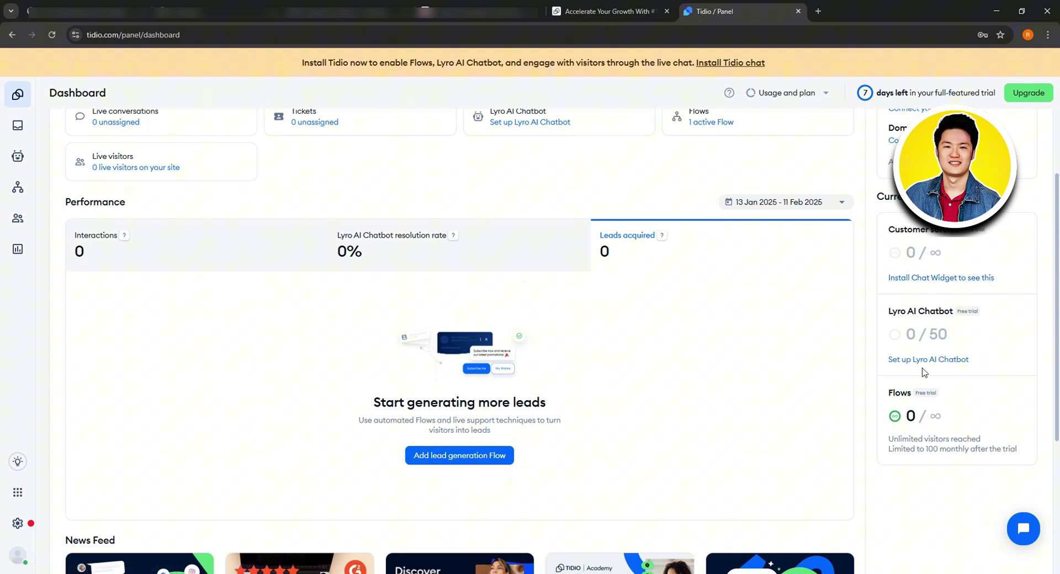
{"action": "scroll", "coordinate": [932, 364], "scroll_direction": "down", "scroll_amount": 1}
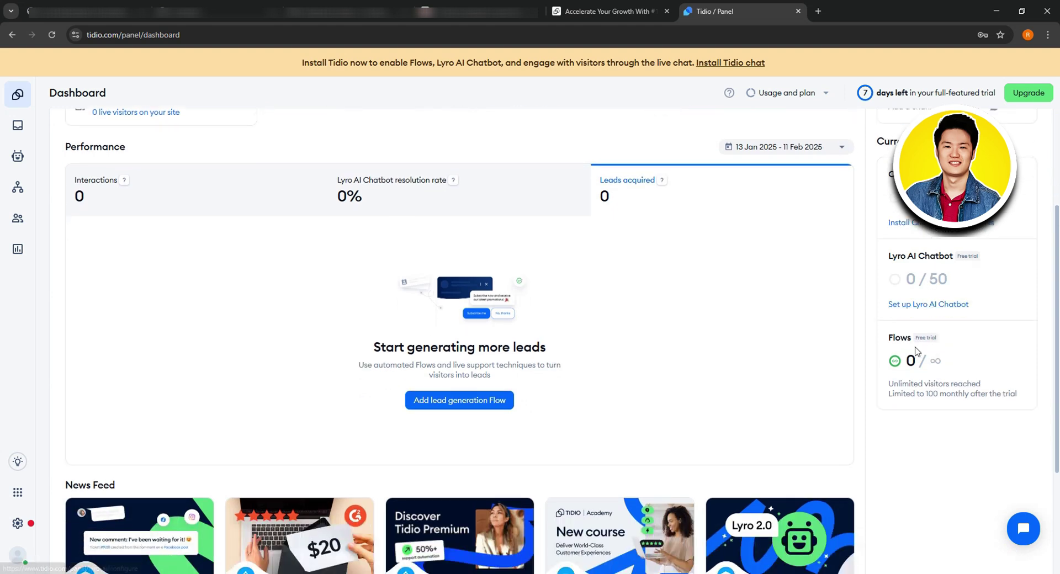
{"action": "scroll", "coordinate": [916, 362], "scroll_direction": "down", "scroll_amount": 1}
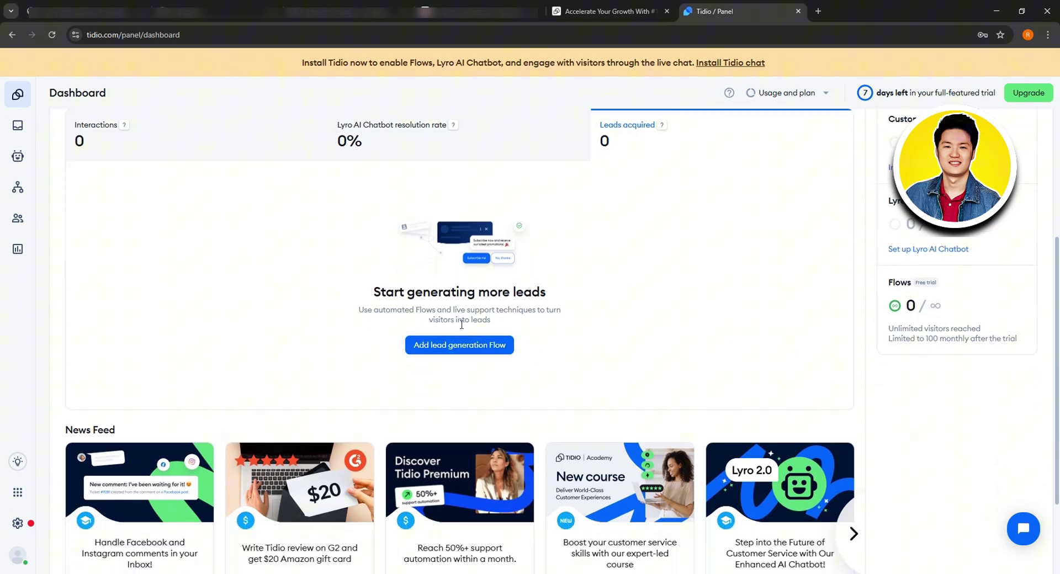
{"action": "left_click", "coordinate": [480, 346]}
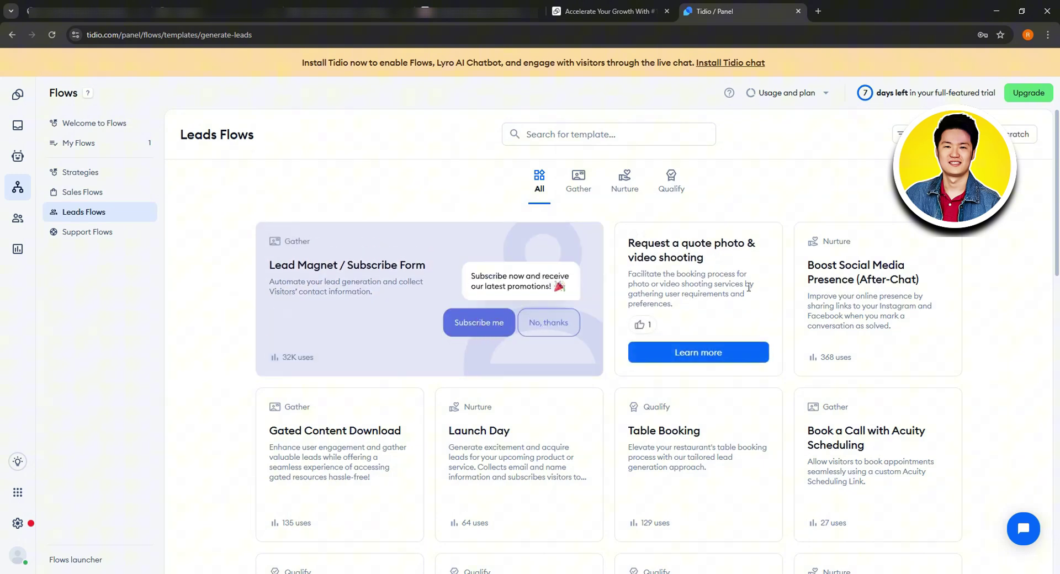
Step: Browse the Gather, Nurture and Qualify lead Flow templates
{"action": "scroll", "coordinate": [740, 359], "scroll_direction": "down", "scroll_amount": 4}
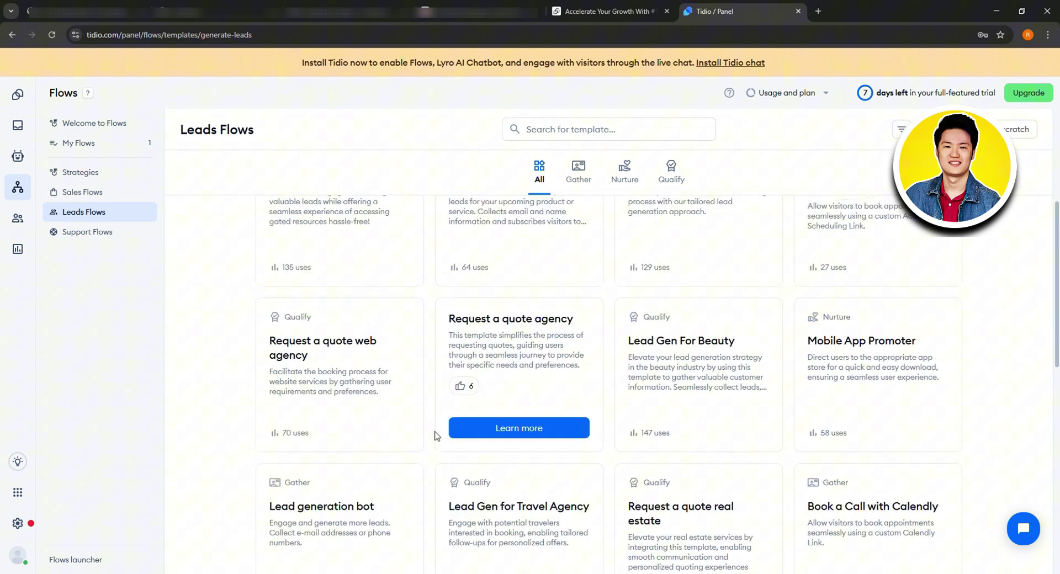
{"action": "scroll", "coordinate": [436, 386], "scroll_direction": "up", "scroll_amount": 5}
{"action": "left_click", "coordinate": [589, 190]}
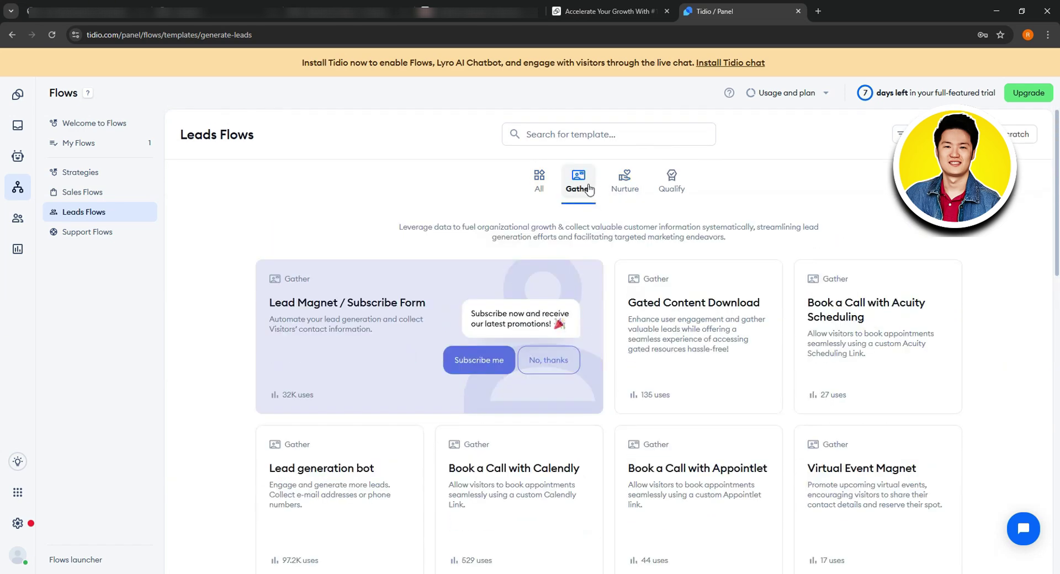
{"action": "left_click", "coordinate": [631, 186]}
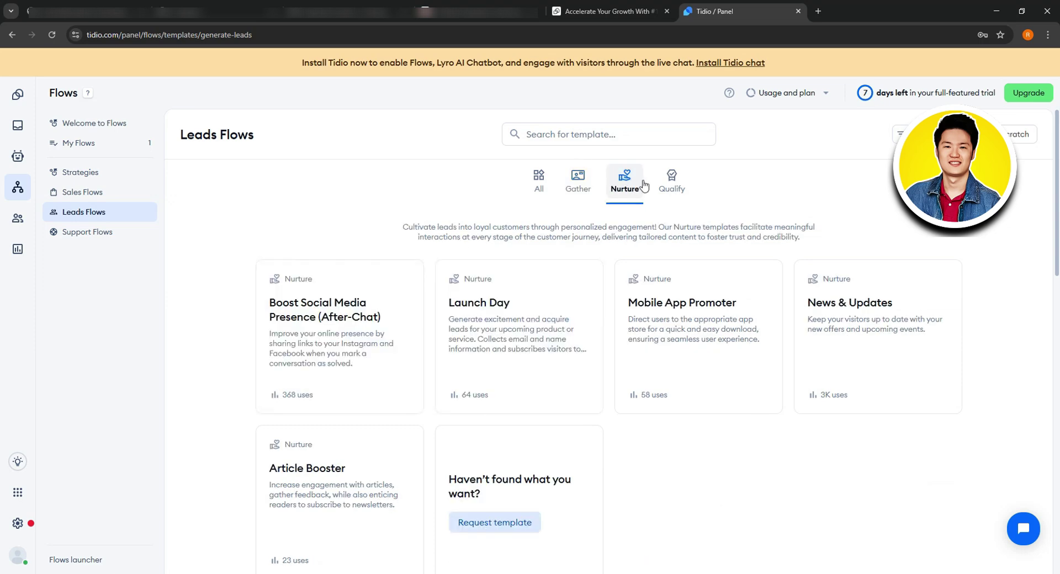
{"action": "left_click", "coordinate": [678, 186]}
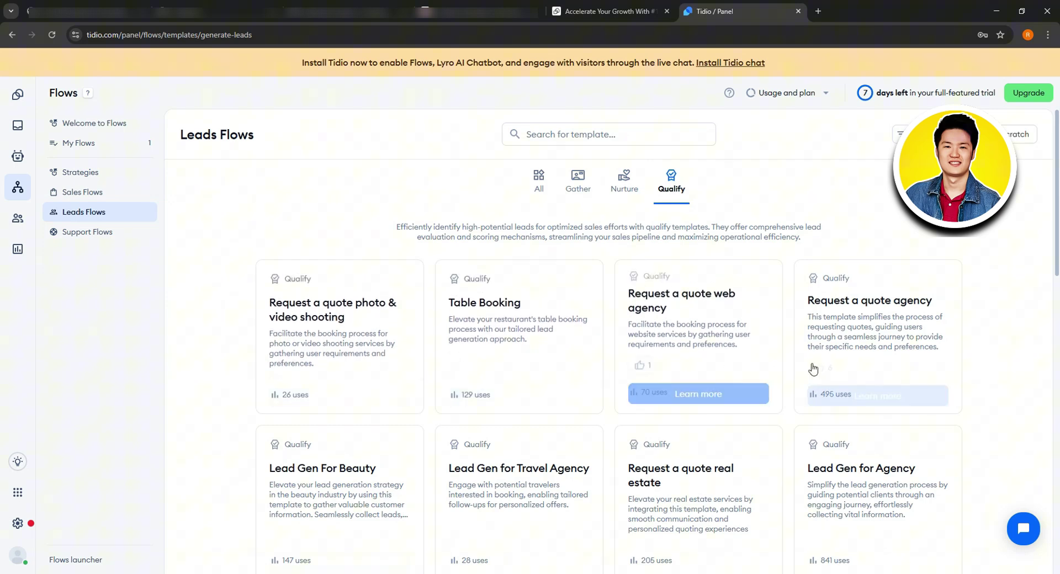
{"action": "scroll", "coordinate": [842, 399], "scroll_direction": "down", "scroll_amount": 1}
{"action": "scroll", "coordinate": [841, 399], "scroll_direction": "down", "scroll_amount": 2}
{"action": "scroll", "coordinate": [406, 449], "scroll_direction": "up", "scroll_amount": 3}
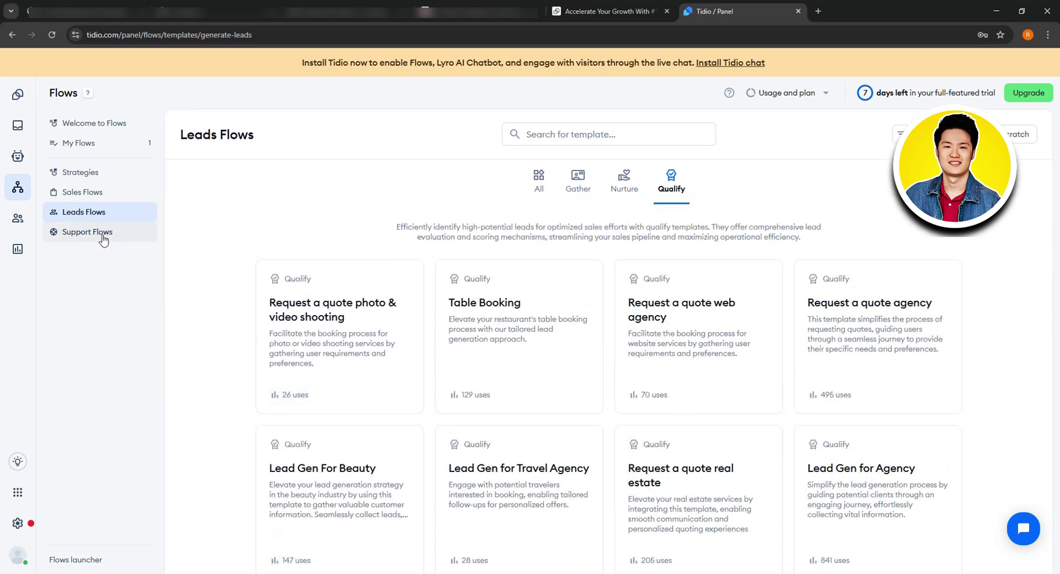
Step: Switch to Support Flows and scroll through the support templates
{"action": "left_click", "coordinate": [103, 236]}
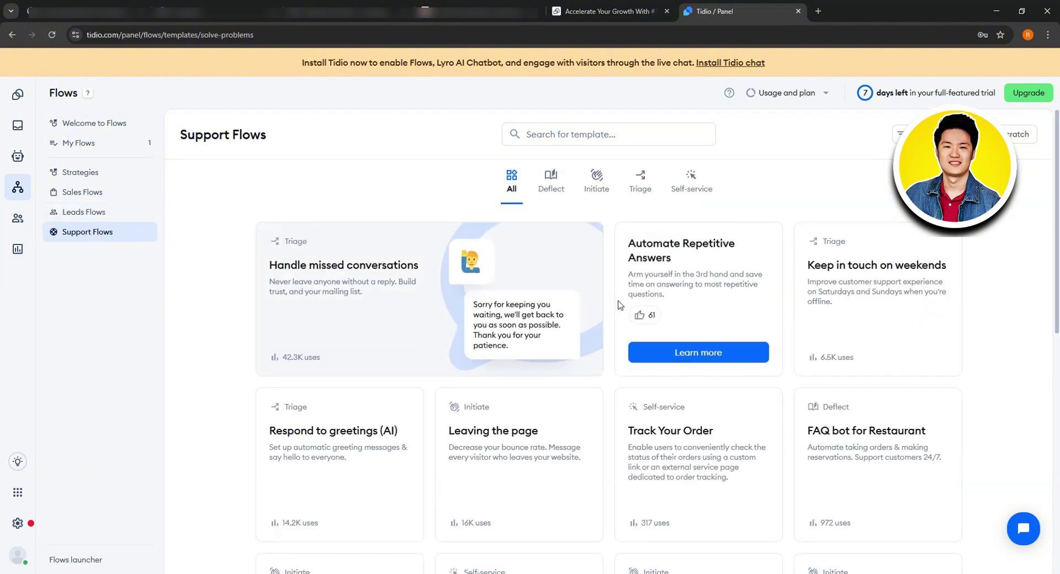
{"action": "scroll", "coordinate": [514, 395], "scroll_direction": "down", "scroll_amount": 2}
{"action": "scroll", "coordinate": [513, 394], "scroll_direction": "up", "scroll_amount": 2}
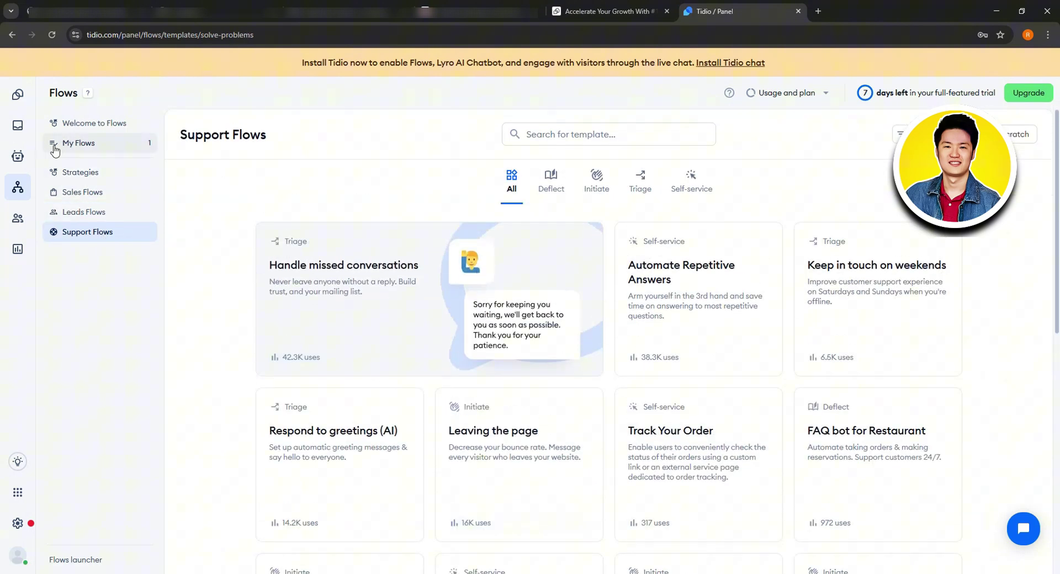
Step: Open the Inbox, close the welcome tour, and view Unassigned, My open and Solved live conversations
{"action": "left_click", "coordinate": [18, 125]}
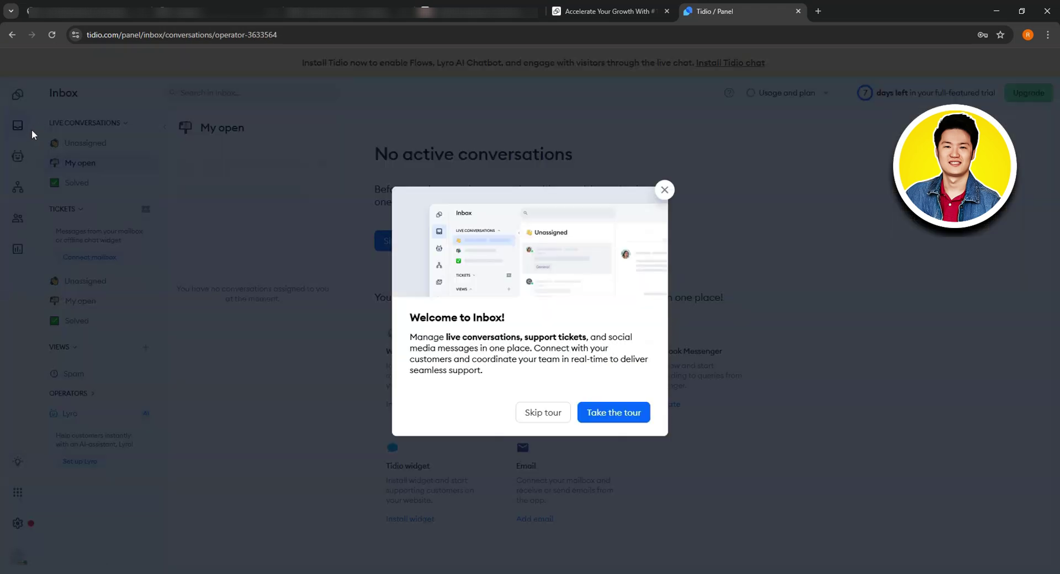
{"action": "left_click", "coordinate": [665, 190]}
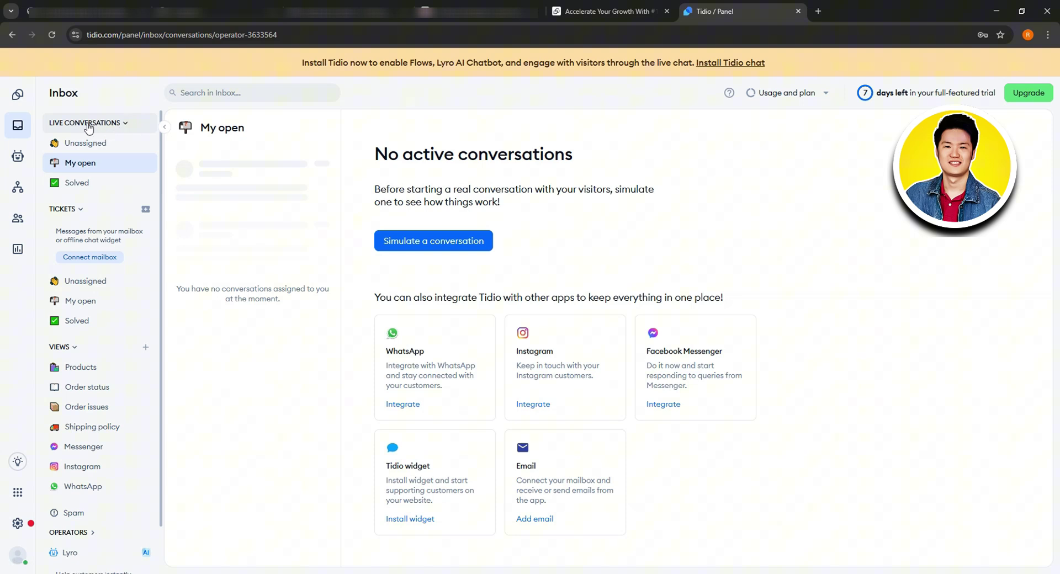
{"action": "left_click", "coordinate": [99, 143]}
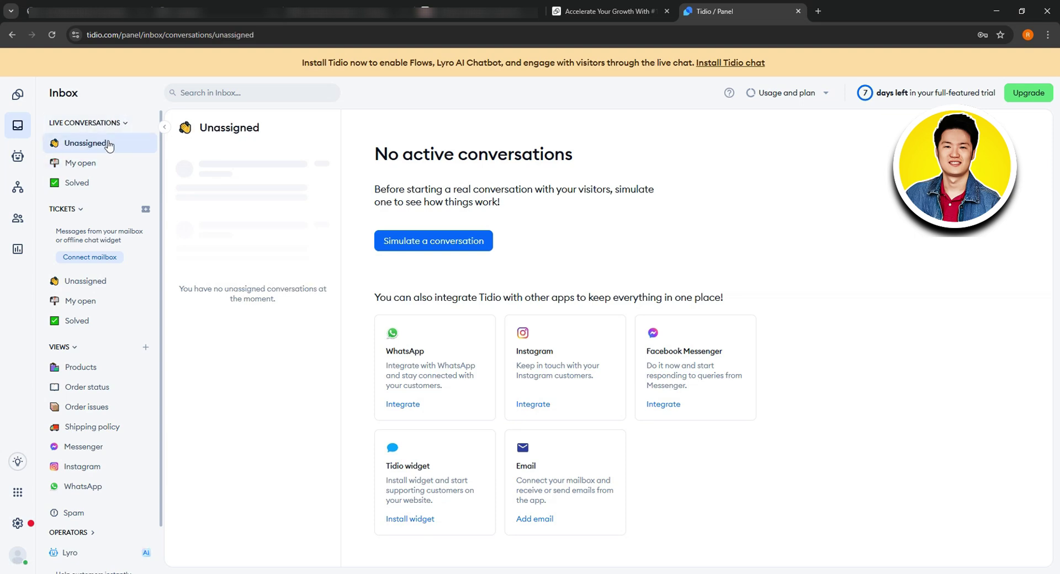
{"action": "left_click", "coordinate": [99, 166]}
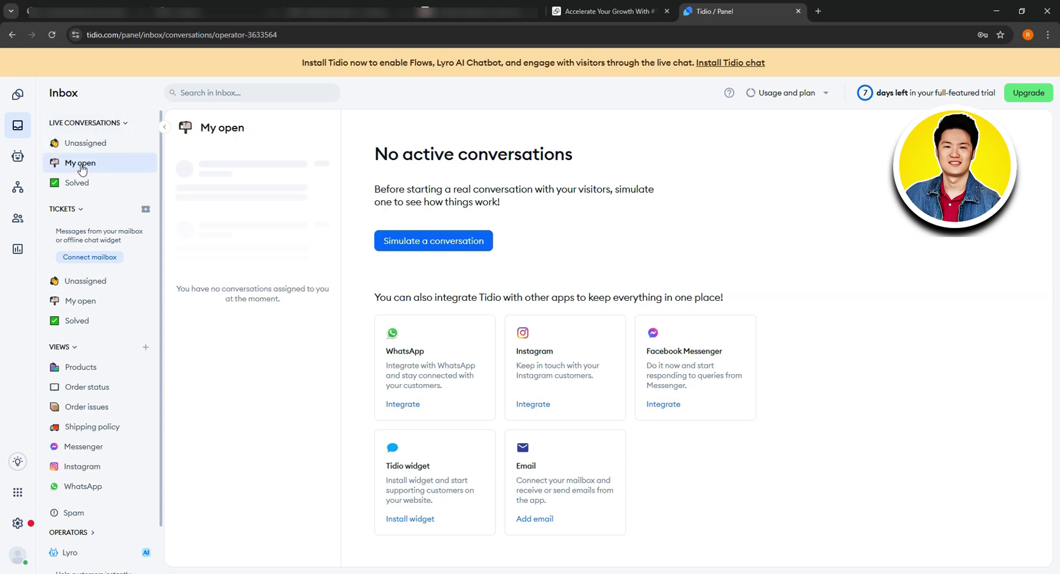
{"action": "left_click", "coordinate": [102, 182]}
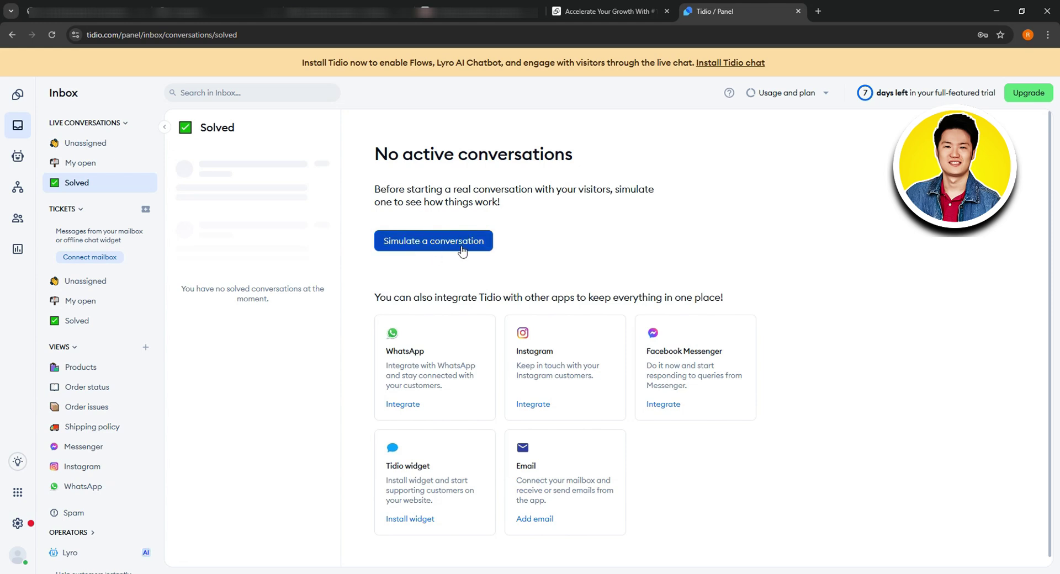
{"action": "scroll", "coordinate": [434, 381], "scroll_direction": "down", "scroll_amount": 1}
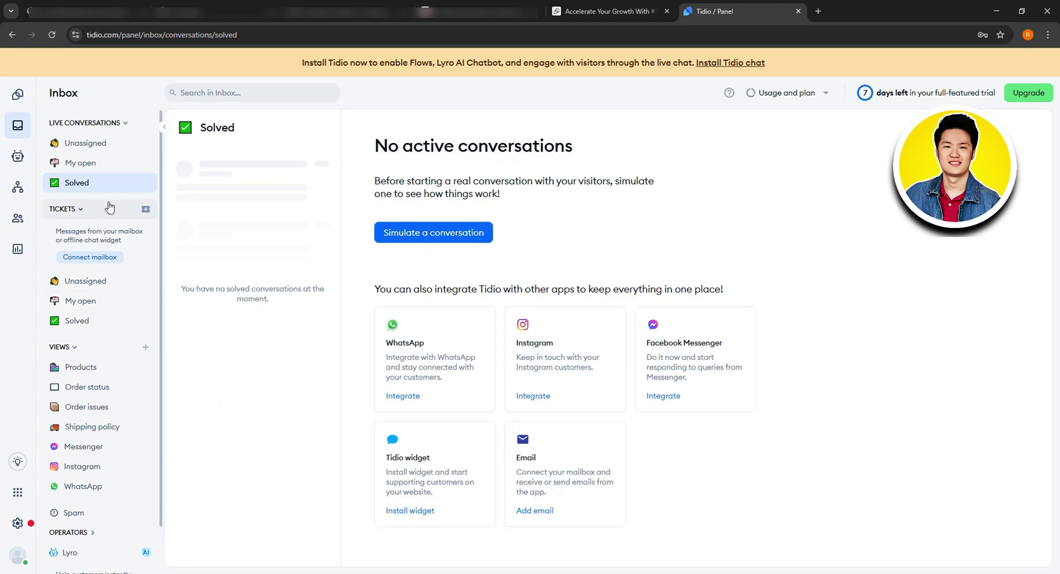
Step: Check the Unassigned, My open and Solved ticket queues
{"action": "left_click", "coordinate": [94, 211]}
{"action": "left_click", "coordinate": [94, 212]}
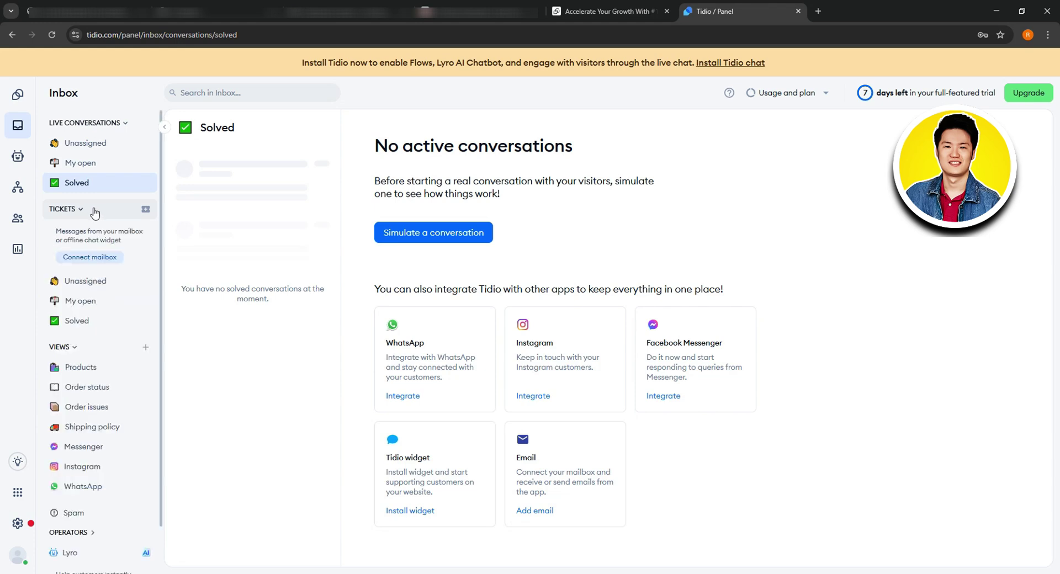
{"action": "left_click", "coordinate": [113, 284]}
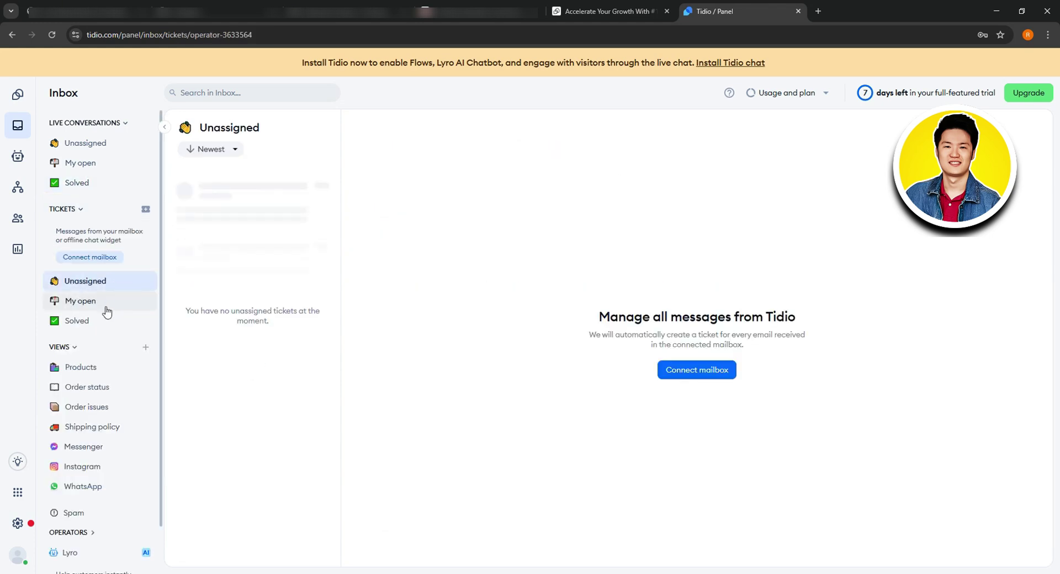
{"action": "left_click", "coordinate": [108, 301]}
{"action": "left_click", "coordinate": [107, 323]}
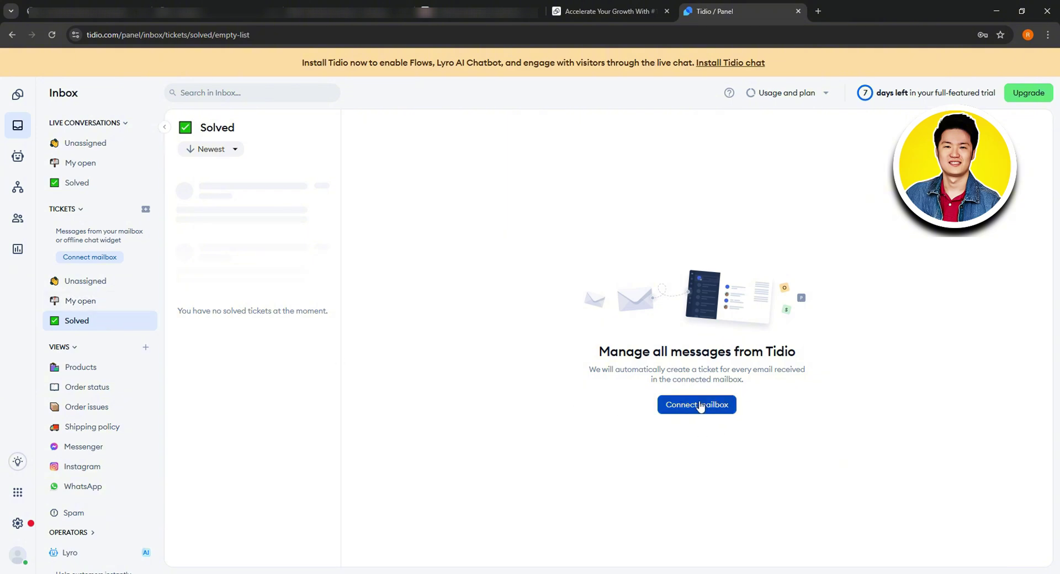
{"action": "scroll", "coordinate": [132, 332], "scroll_direction": "down", "scroll_amount": 1}
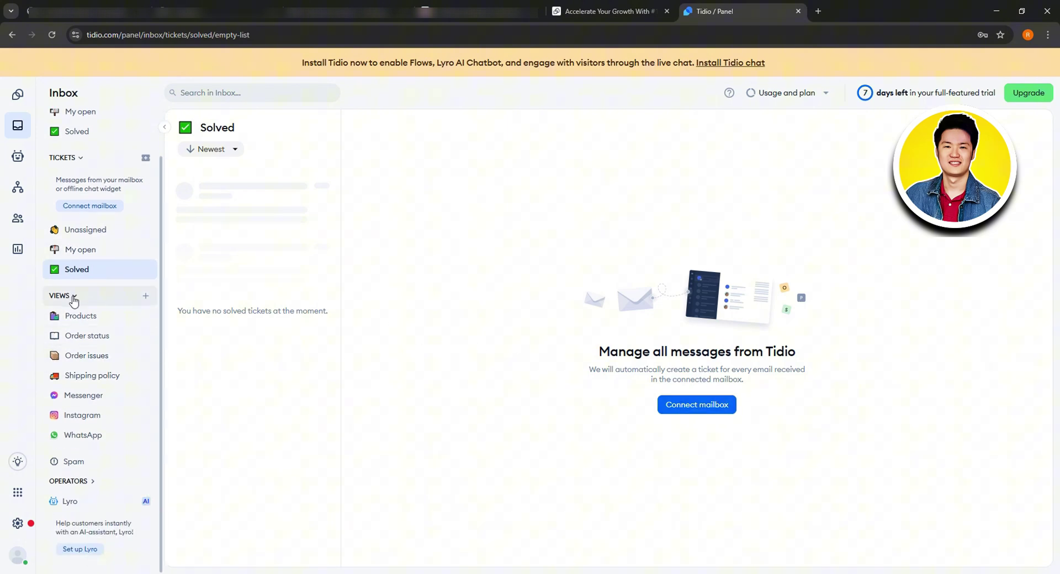
Step: Step through the Products, Order status, Order issues, Shipping policy, Messenger, Instagram and WhatsApp views
{"action": "left_click", "coordinate": [123, 321]}
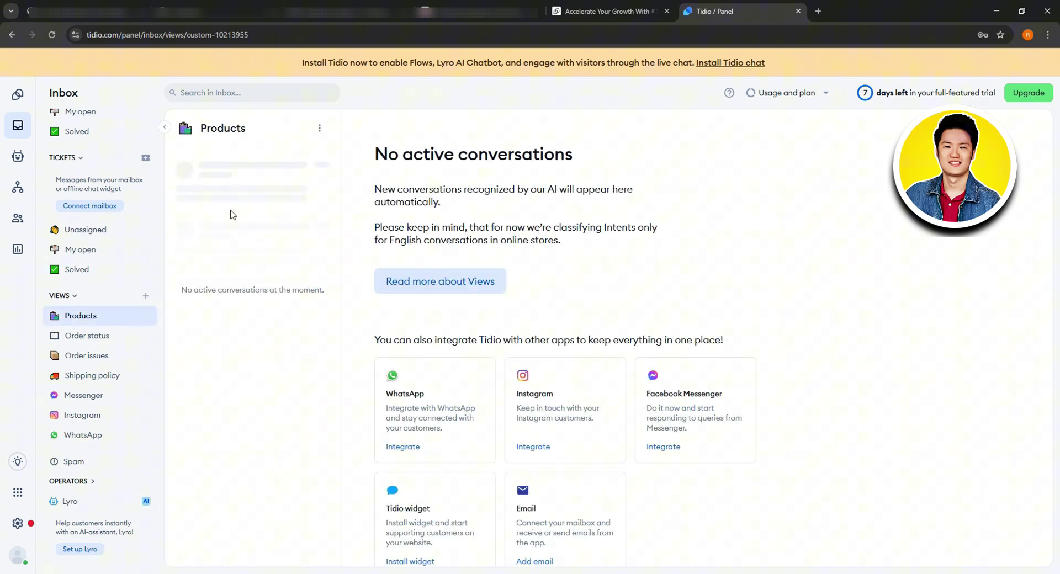
{"action": "left_click", "coordinate": [319, 128]}
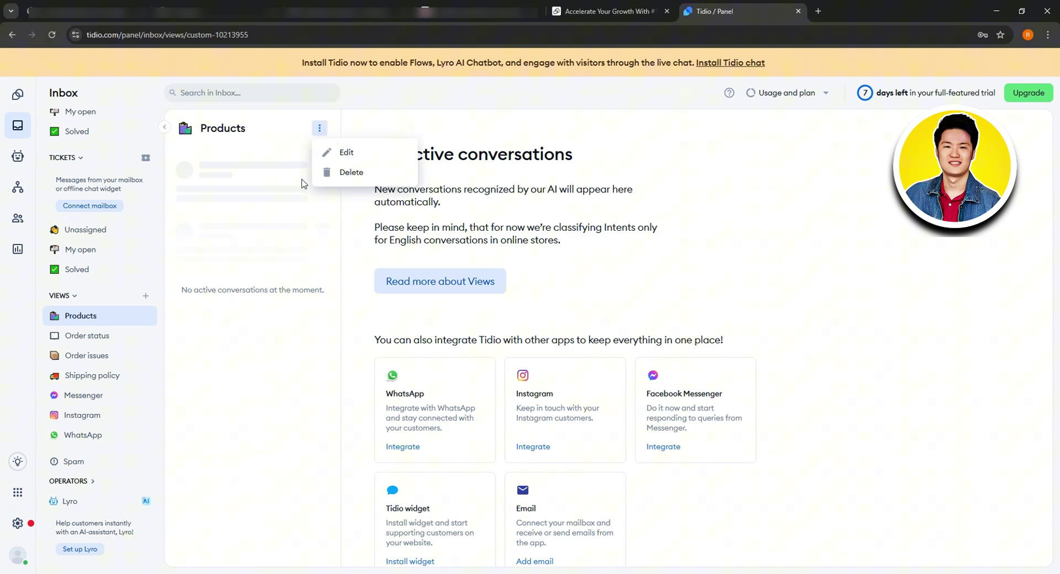
{"action": "left_click", "coordinate": [281, 174]}
{"action": "left_click", "coordinate": [83, 336]}
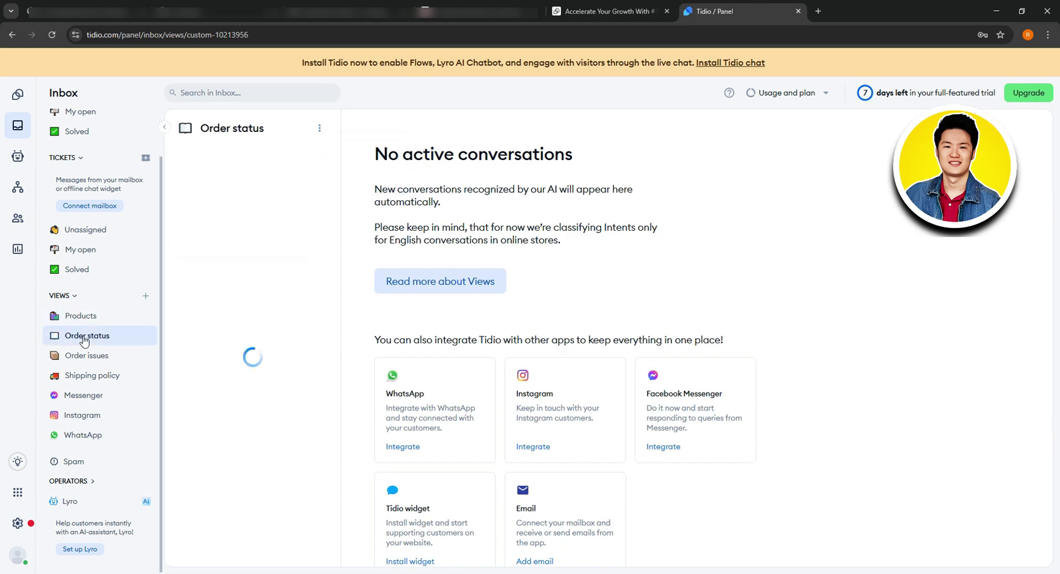
{"action": "left_click", "coordinate": [124, 357]}
{"action": "left_click", "coordinate": [123, 380]}
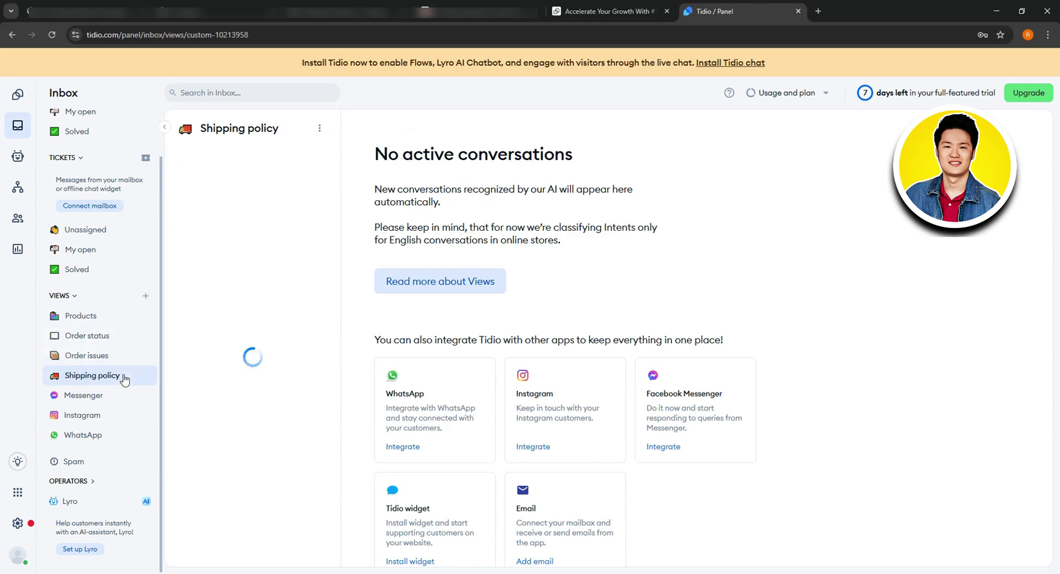
{"action": "left_click", "coordinate": [128, 401]}
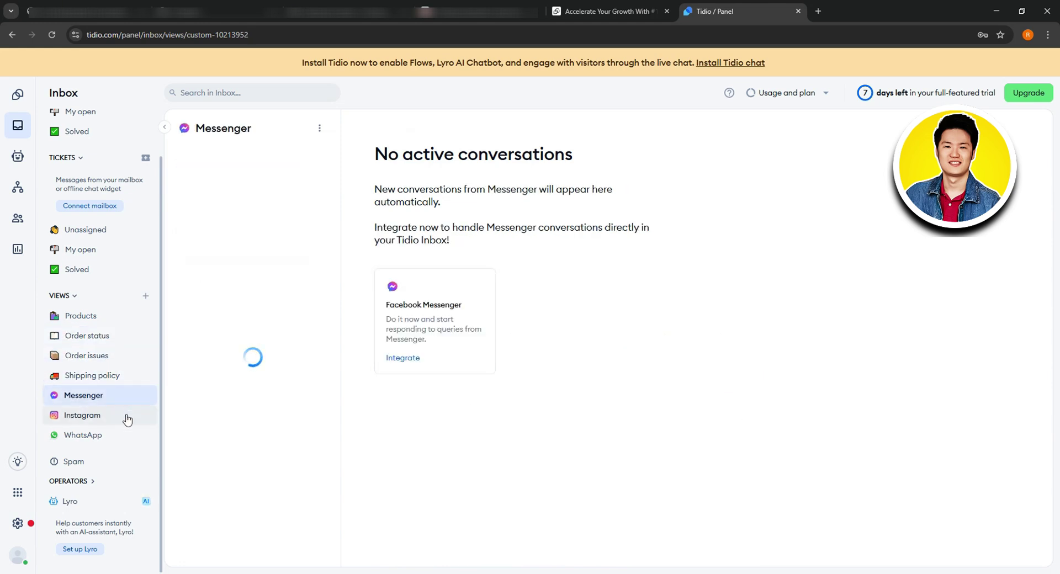
{"action": "left_click", "coordinate": [127, 418]}
{"action": "left_click", "coordinate": [132, 436]}
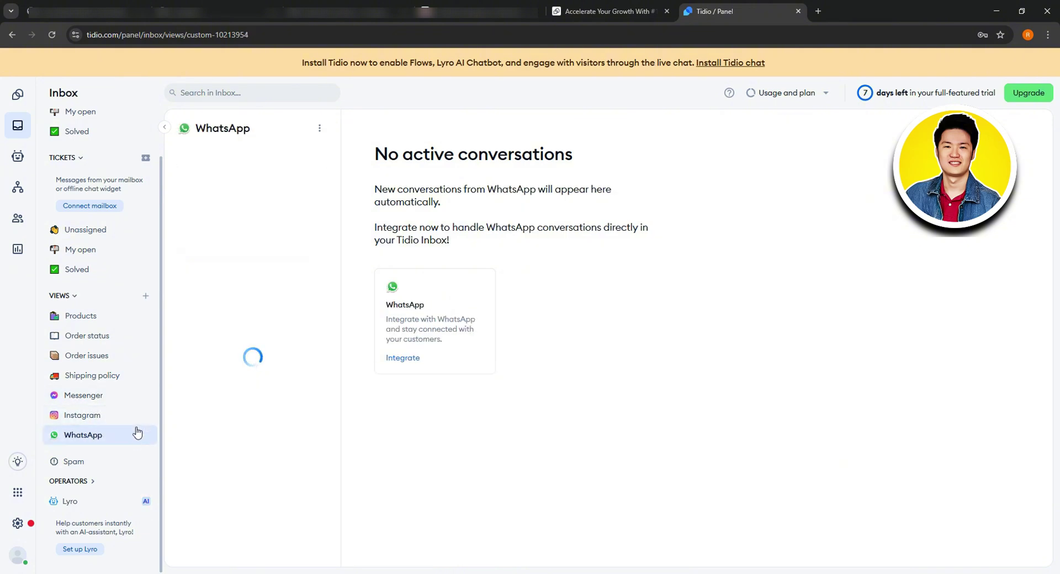
Step: Check the empty Spam folder, then go to Lyro and open its AI Chatbot setup page
{"action": "left_click", "coordinate": [110, 466]}
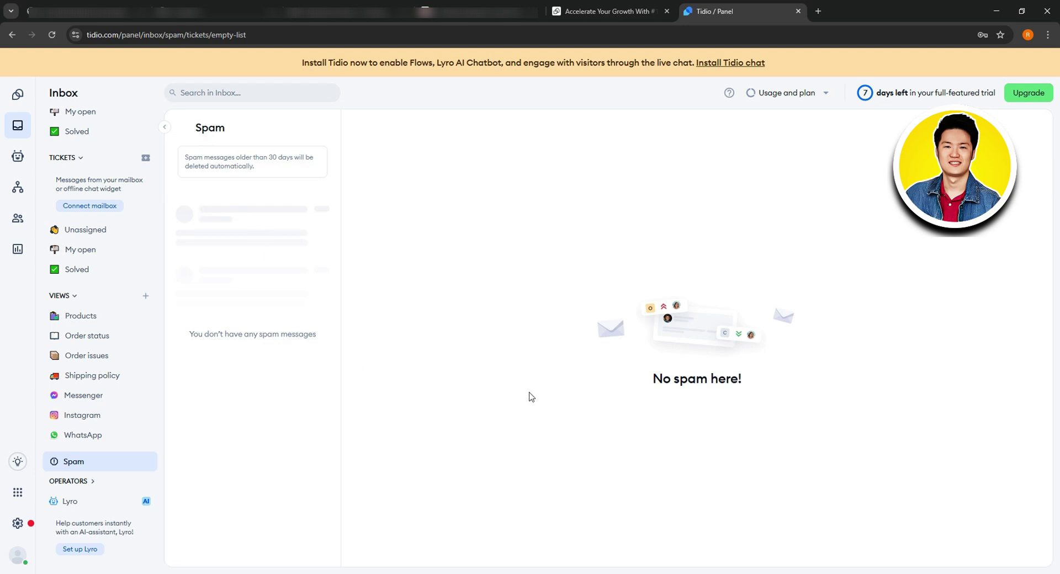
{"action": "left_click", "coordinate": [97, 509]}
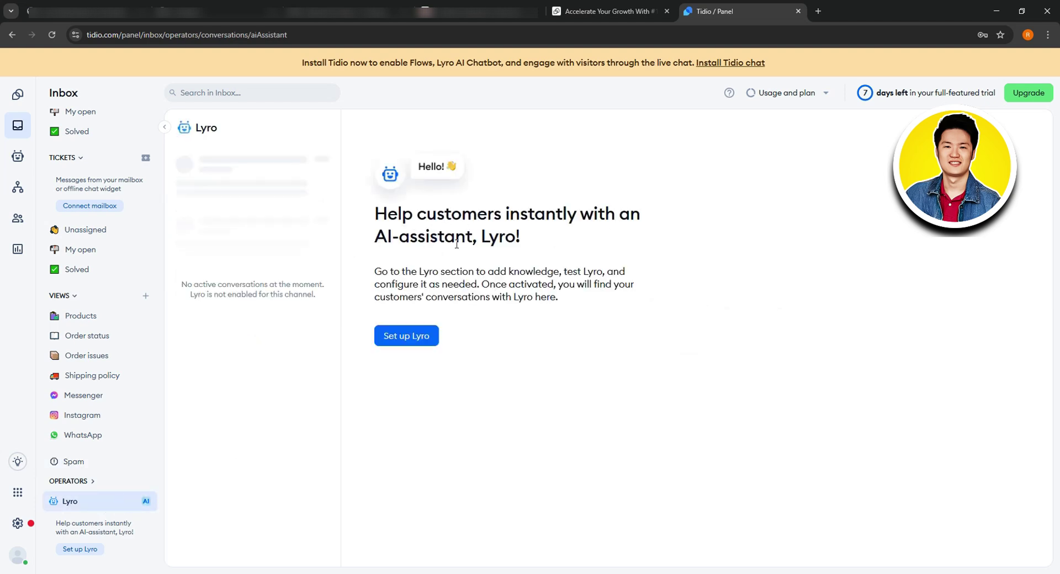
{"action": "left_click", "coordinate": [407, 335]}
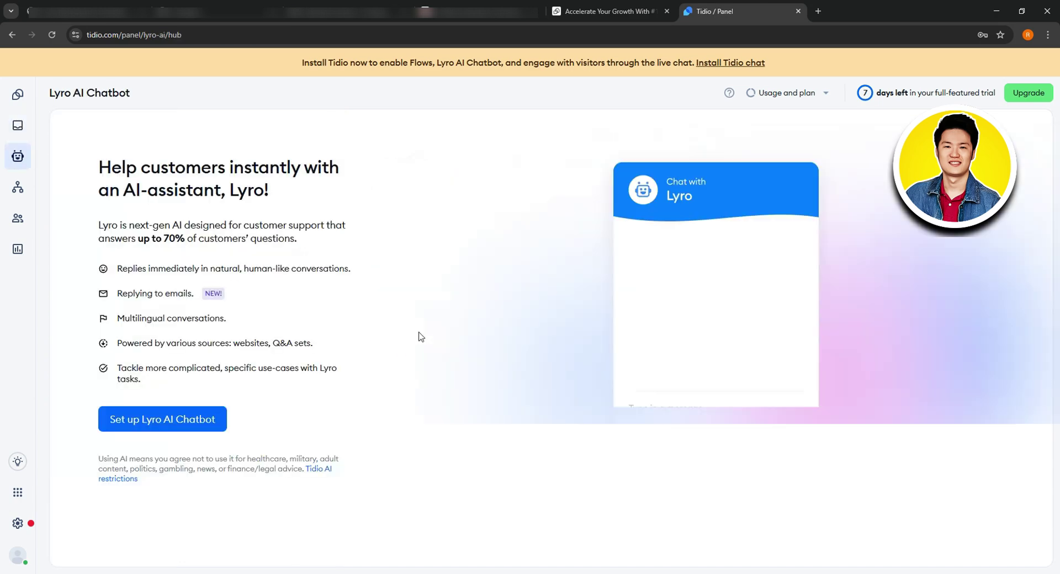
Step: Start Lyro's website knowledge import, try the scan options and a second URL, then close without importing
{"action": "left_click", "coordinate": [161, 419]}
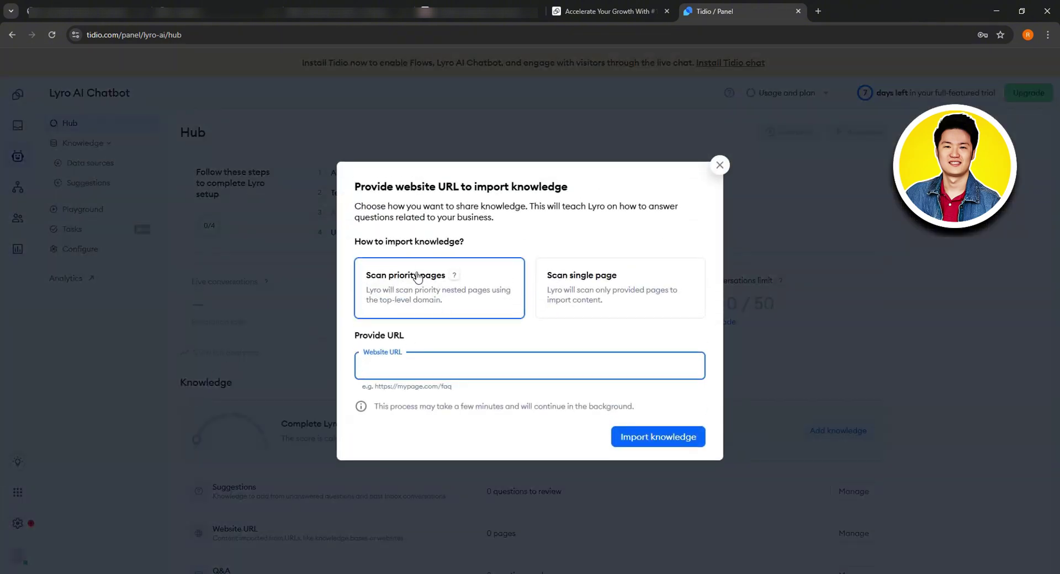
{"action": "left_click", "coordinate": [559, 303]}
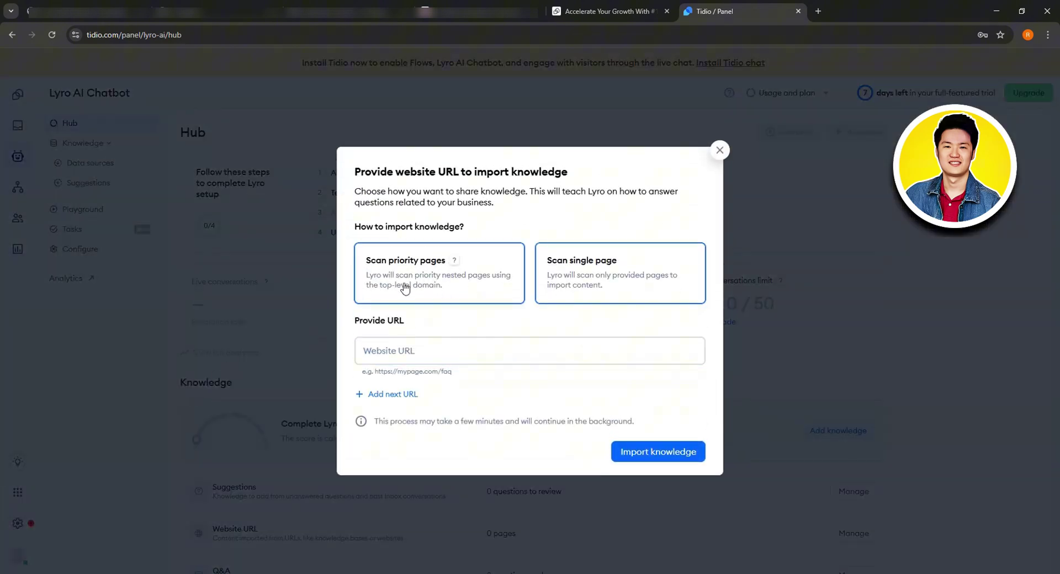
{"action": "left_click", "coordinate": [405, 287]}
{"action": "left_click", "coordinate": [549, 284]}
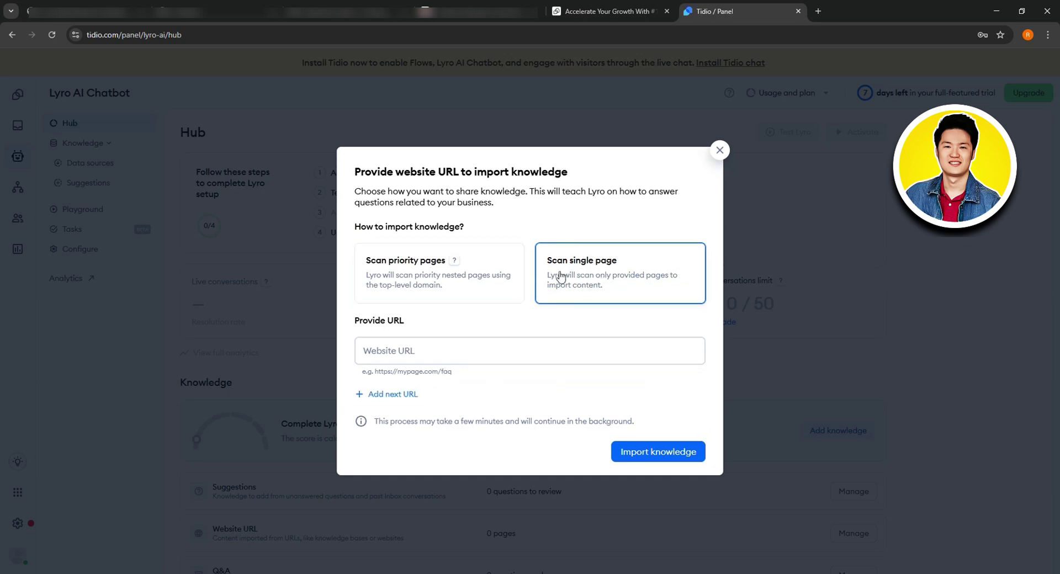
{"action": "left_click", "coordinate": [471, 356]}
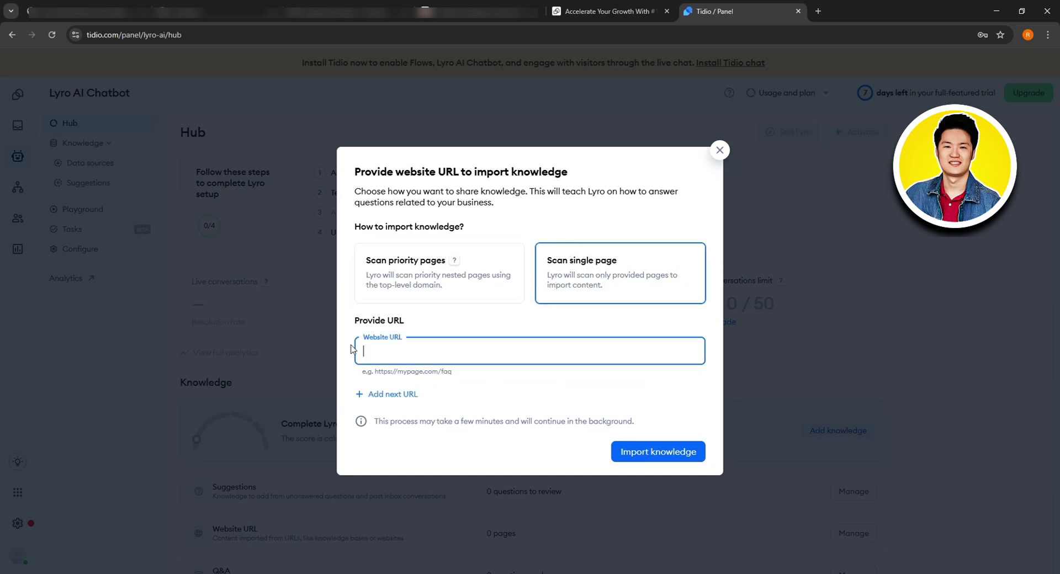
{"action": "left_click", "coordinate": [389, 394]}
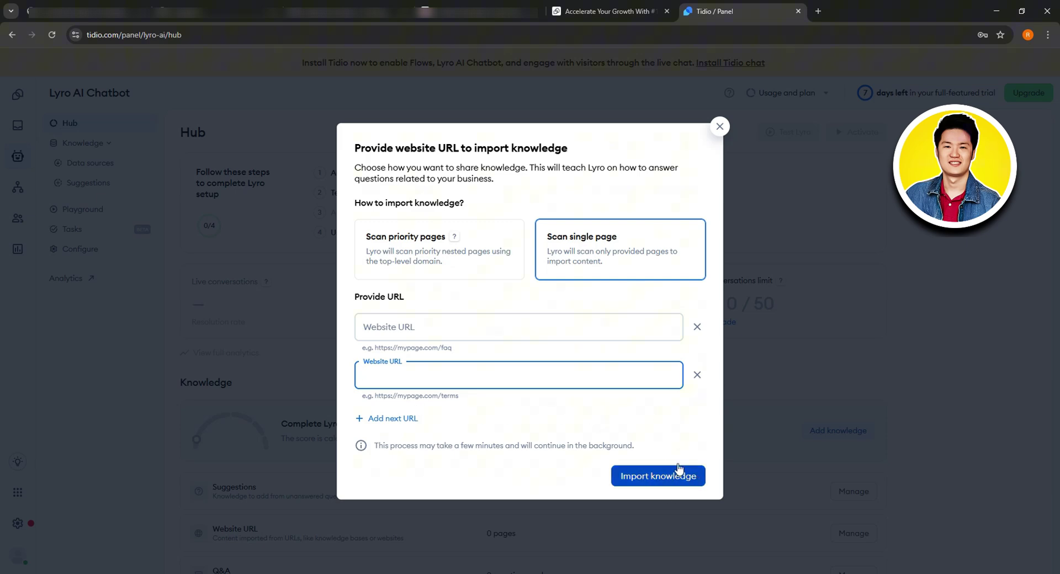
{"action": "left_click", "coordinate": [719, 126]}
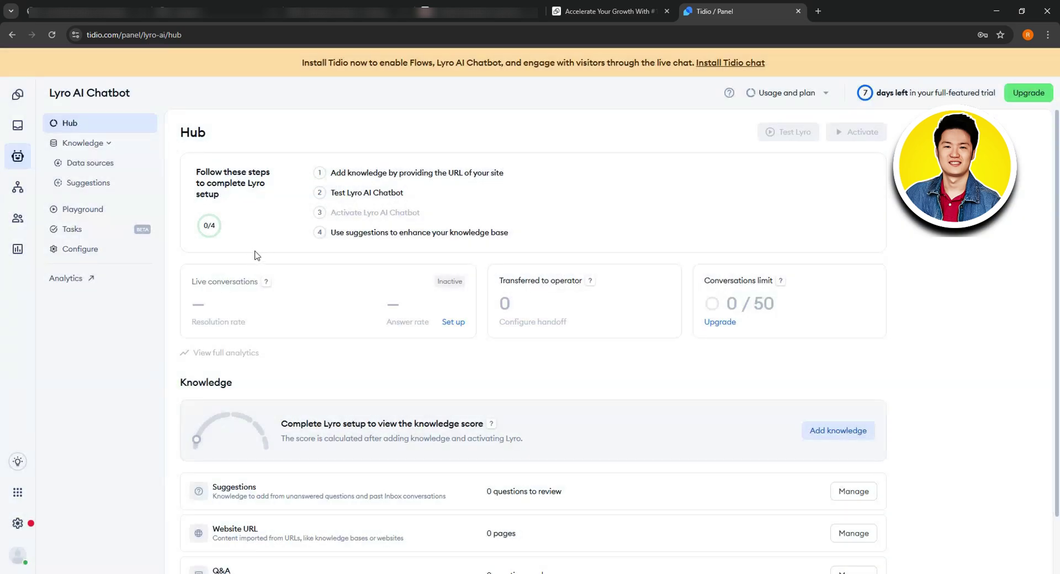
Step: Look over the Inbox and the Lyro hub, collapsing and re-expanding the Knowledge section
{"action": "left_click", "coordinate": [23, 153]}
{"action": "left_click", "coordinate": [18, 126]}
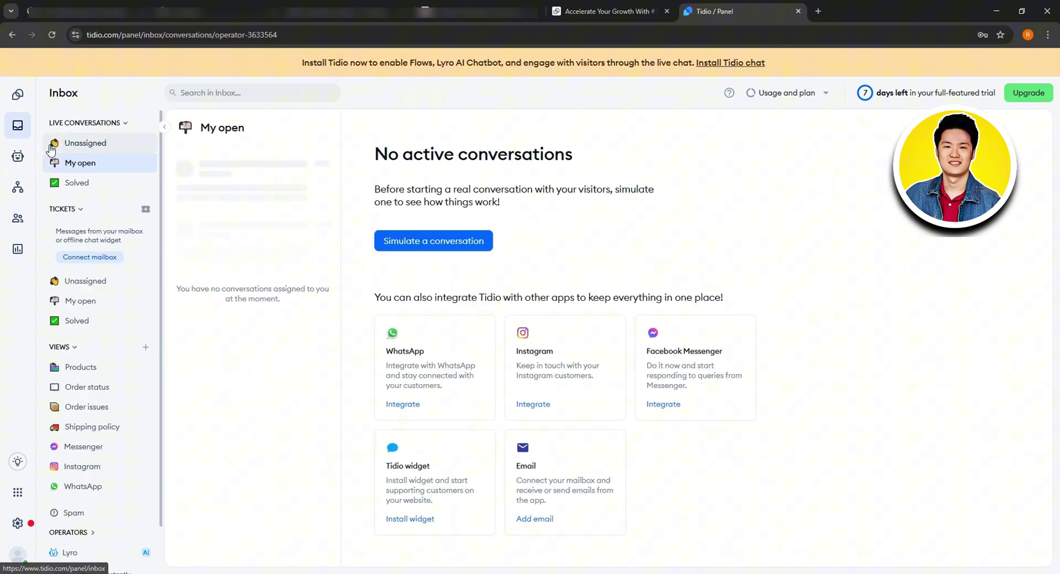
{"action": "scroll", "coordinate": [113, 264], "scroll_direction": "down", "scroll_amount": 1}
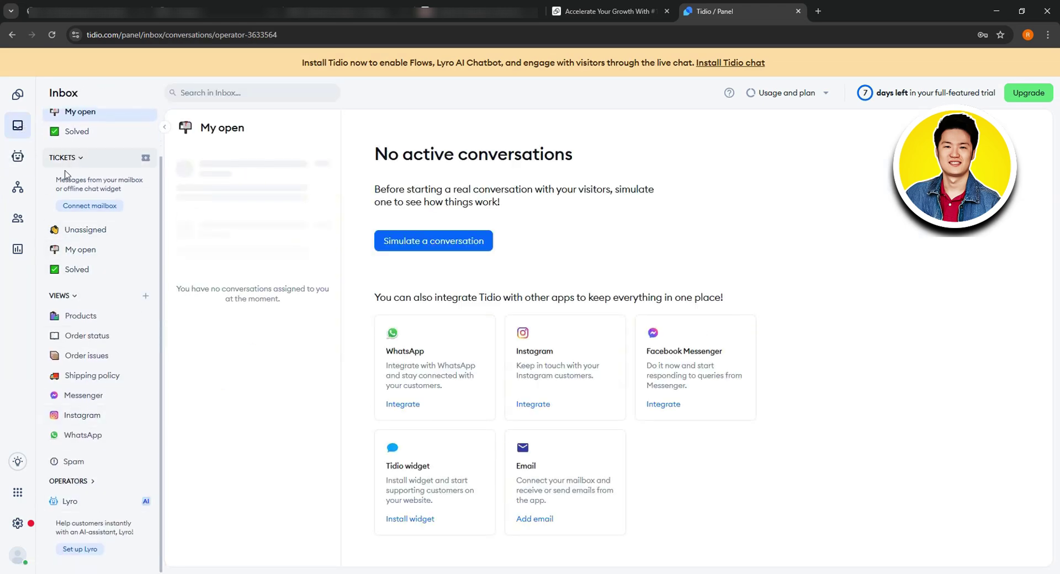
{"action": "left_click", "coordinate": [17, 159]}
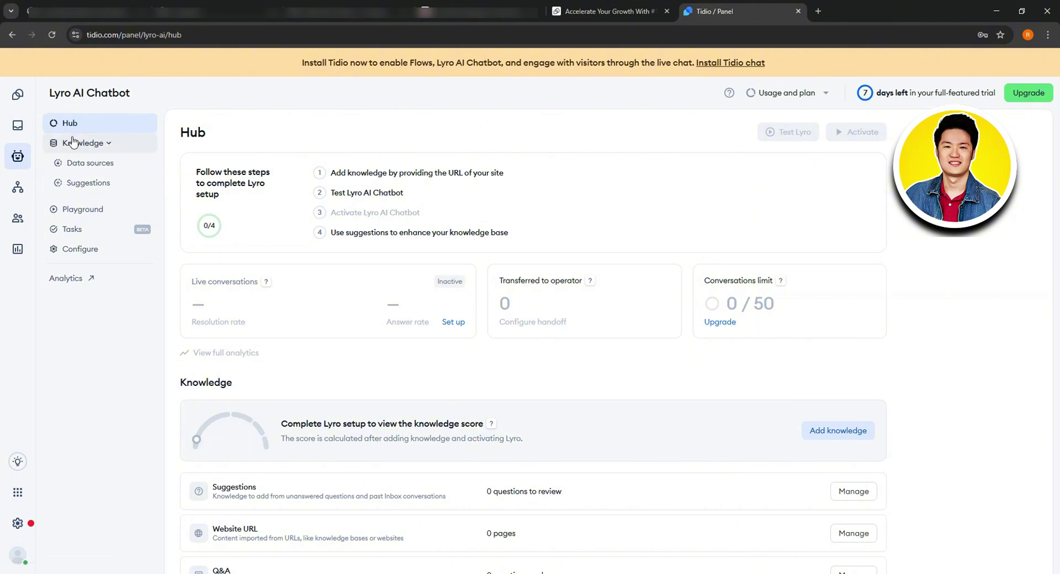
{"action": "scroll", "coordinate": [333, 291], "scroll_direction": "down", "scroll_amount": 1}
{"action": "scroll", "coordinate": [333, 291], "scroll_direction": "up", "scroll_amount": 1}
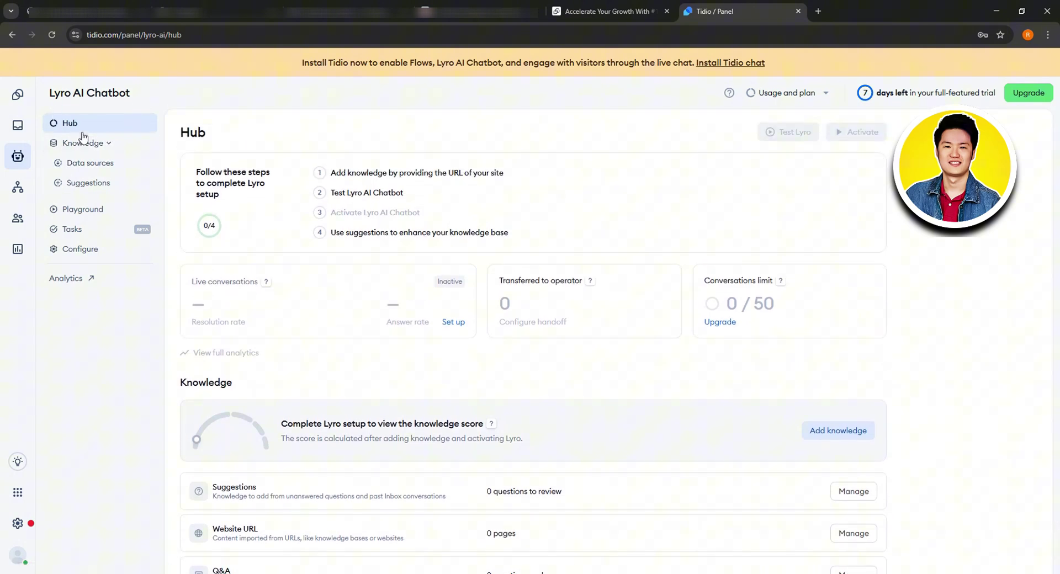
{"action": "left_click", "coordinate": [102, 143]}
{"action": "left_click", "coordinate": [104, 143]}
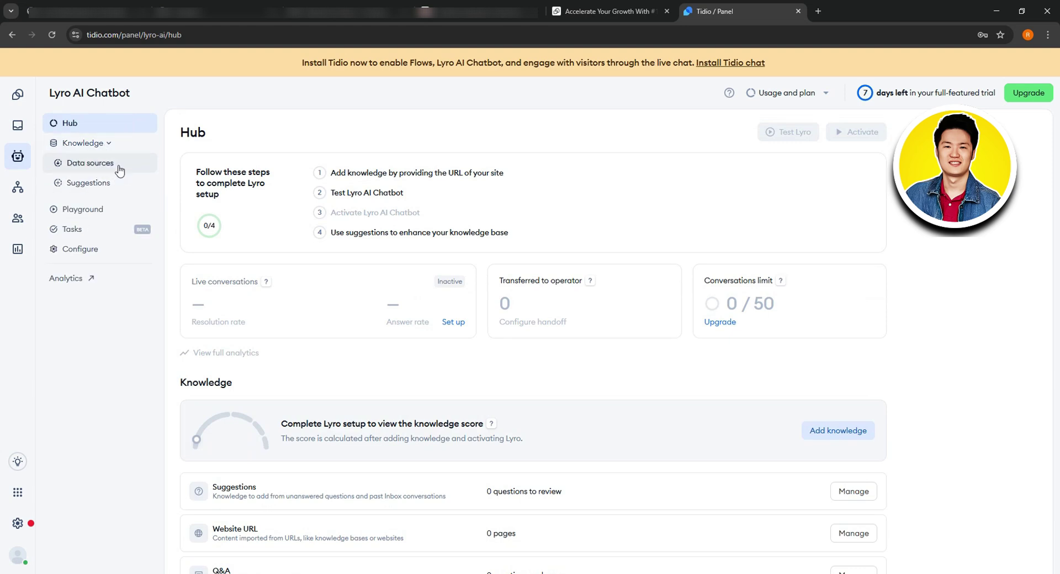
Step: Browse Lyro's Data sources, Suggestions and Playground, ending on the Playground's Email tab
{"action": "left_click", "coordinate": [119, 170]}
{"action": "left_click", "coordinate": [118, 186]}
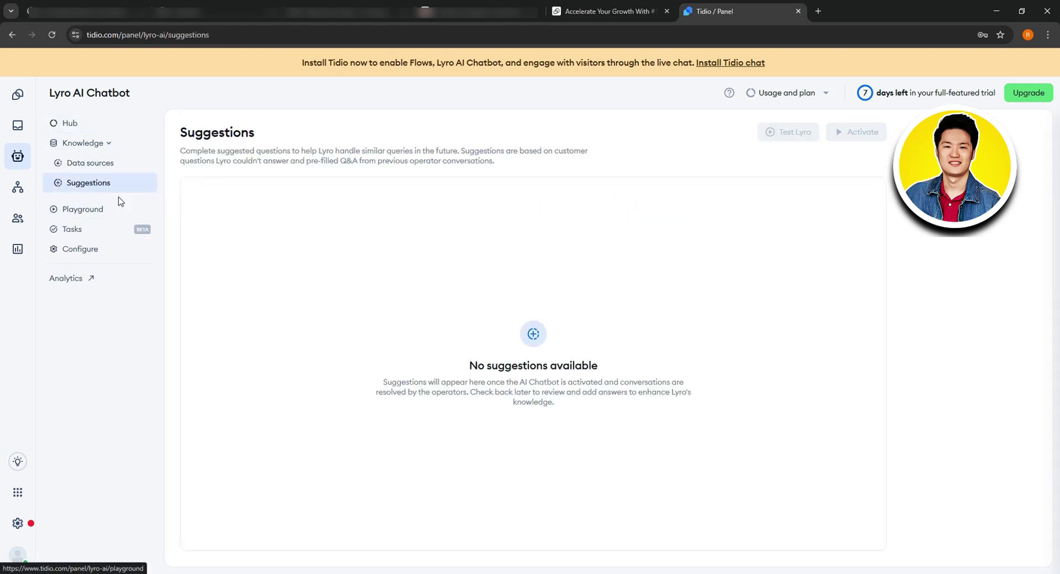
{"action": "left_click", "coordinate": [119, 210]}
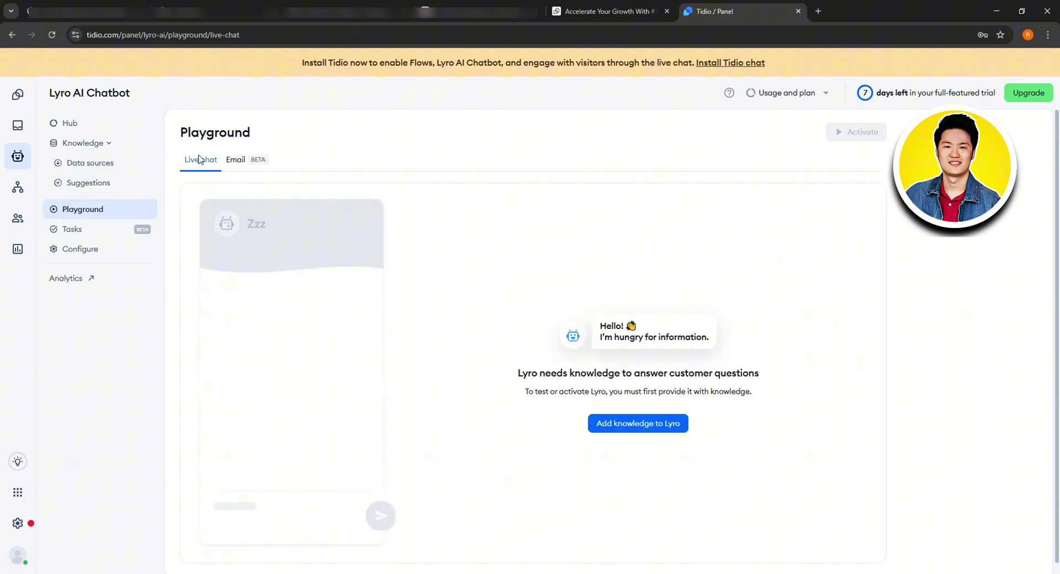
{"action": "left_click", "coordinate": [237, 161]}
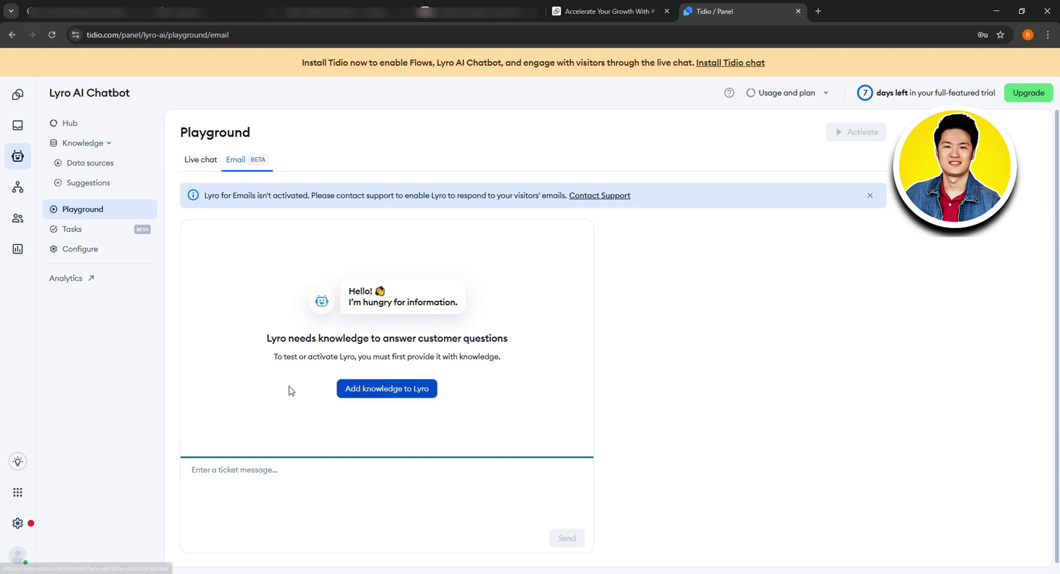
Step: From Lyro's Tasks, preview the Return policy template and create a task from it
{"action": "left_click", "coordinate": [98, 231]}
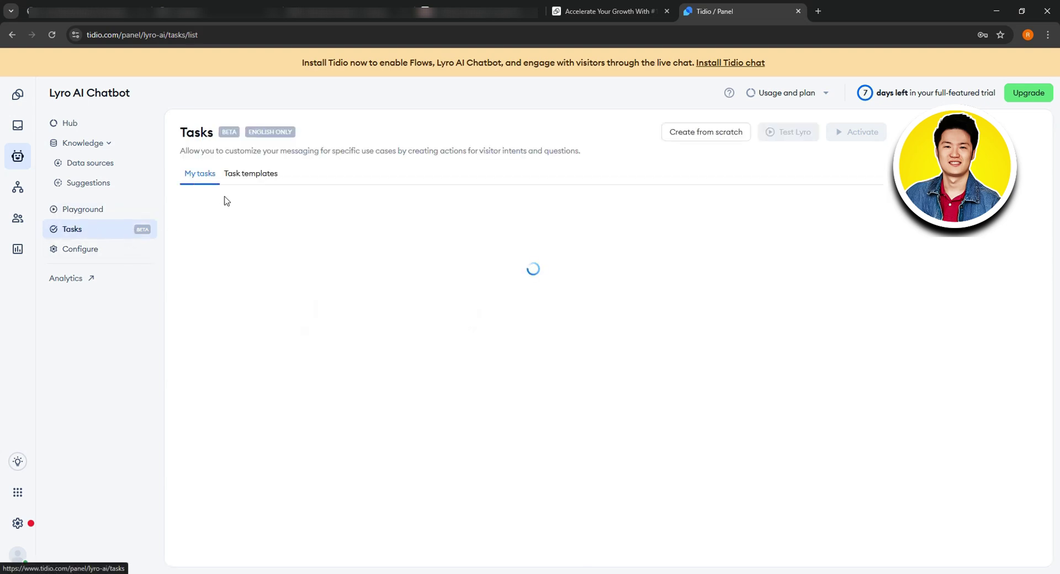
{"action": "scroll", "coordinate": [469, 336], "scroll_direction": "down", "scroll_amount": 1}
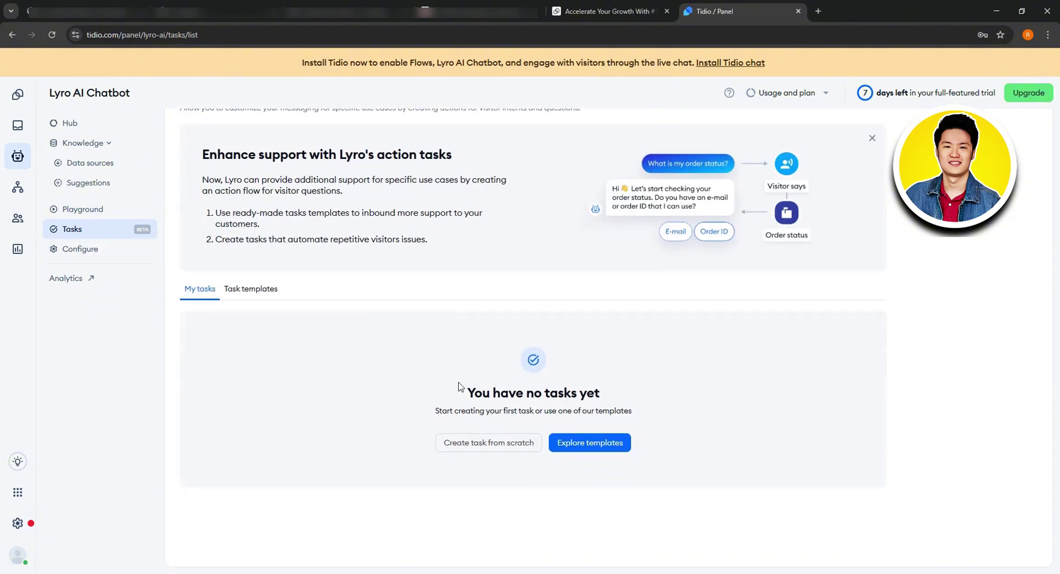
{"action": "left_click", "coordinate": [599, 442]}
{"action": "scroll", "coordinate": [466, 336], "scroll_direction": "down", "scroll_amount": 1}
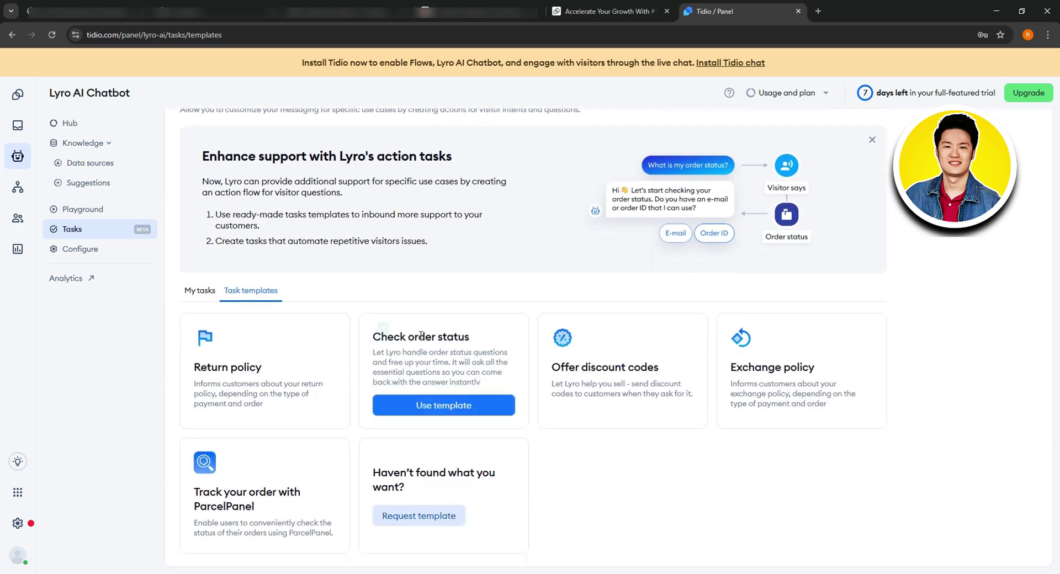
{"action": "mouse_move", "coordinate": [303, 376]}
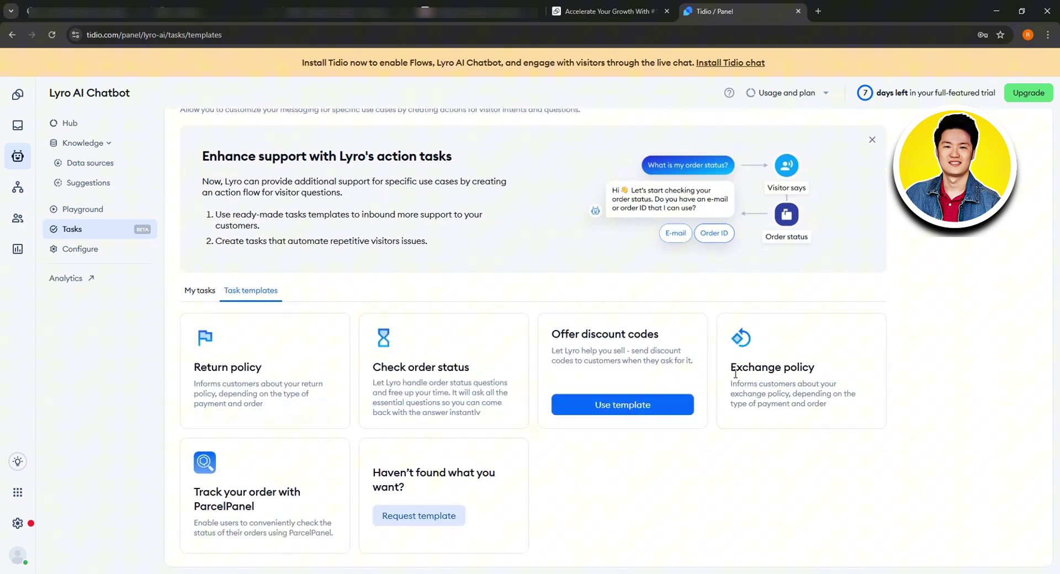
{"action": "left_click", "coordinate": [266, 405]}
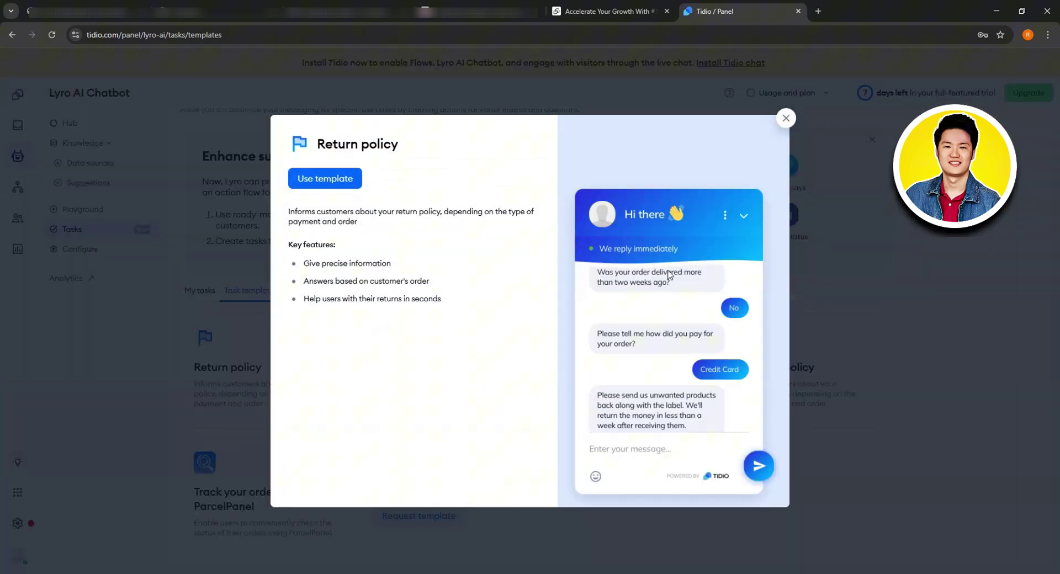
{"action": "left_click", "coordinate": [333, 178]}
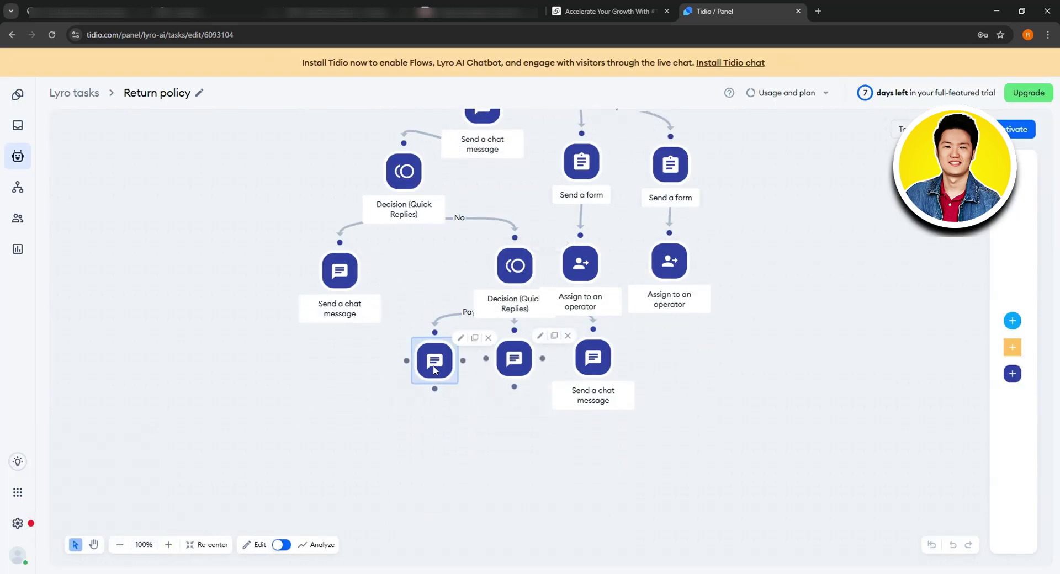
Step: Edit the refund chat message to remove its refund timeframe text
{"action": "left_click", "coordinate": [434, 364]}
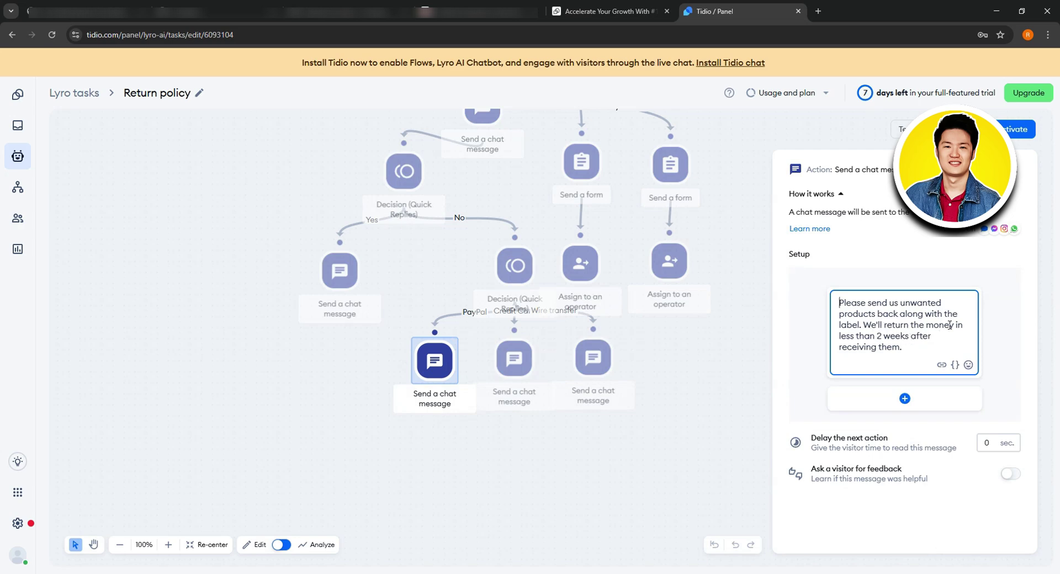
{"action": "left_click_drag", "start_coordinate": [951, 324], "coordinate": [924, 357]}
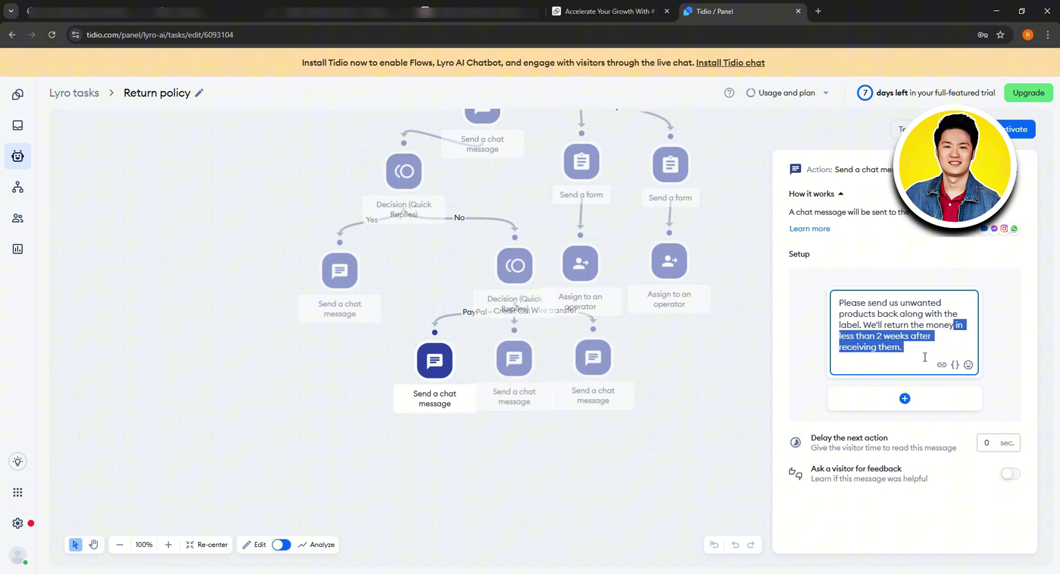
{"action": "key", "text": "BackSpace"}
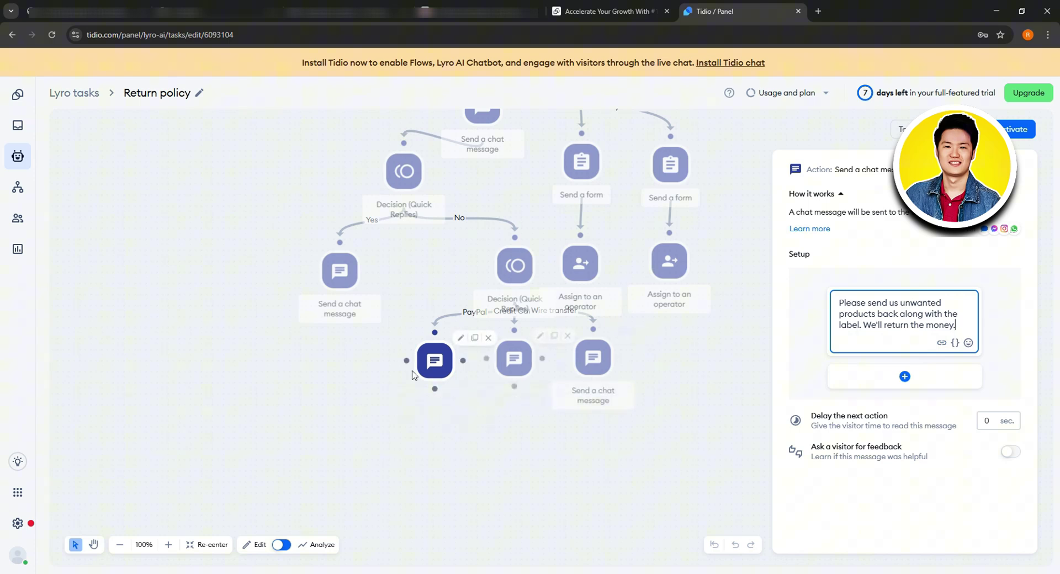
{"action": "left_click", "coordinate": [905, 377]}
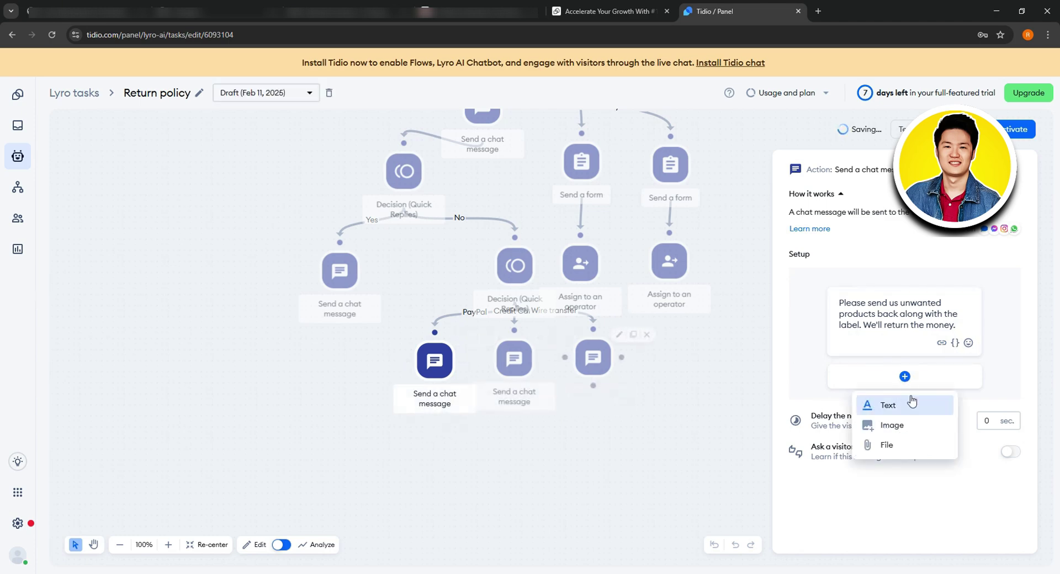
{"action": "left_click", "coordinate": [749, 390]}
{"action": "scroll", "coordinate": [619, 276], "scroll_direction": "up", "scroll_amount": 1}
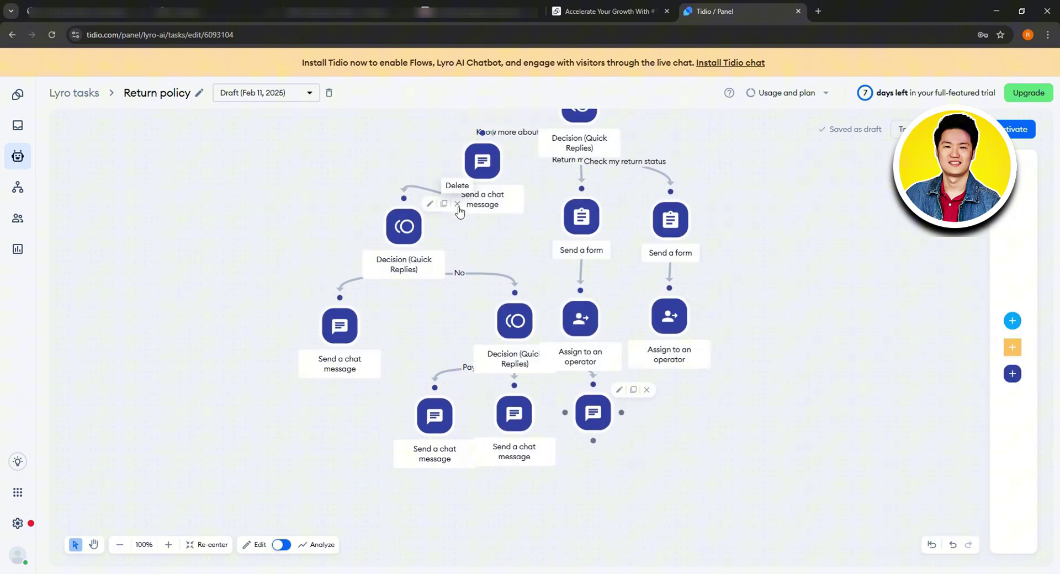
Step: Remove the yes/no decision and link a chat message into 'Know more about return policy', saving the draft
{"action": "left_click", "coordinate": [457, 205]}
{"action": "left_click_drag", "start_coordinate": [475, 176], "coordinate": [443, 296]}
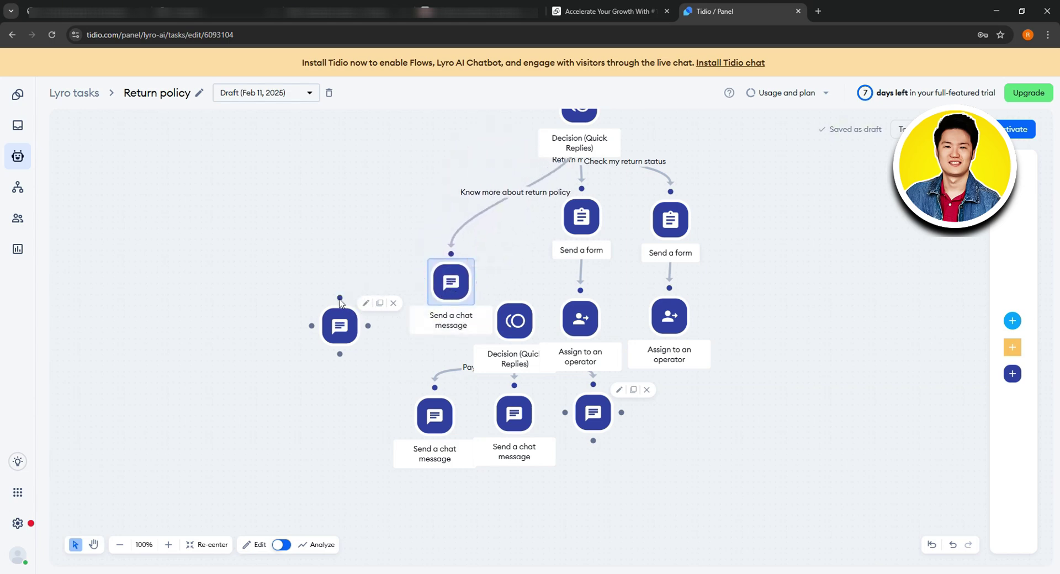
{"action": "left_click_drag", "start_coordinate": [339, 298], "coordinate": [423, 282]}
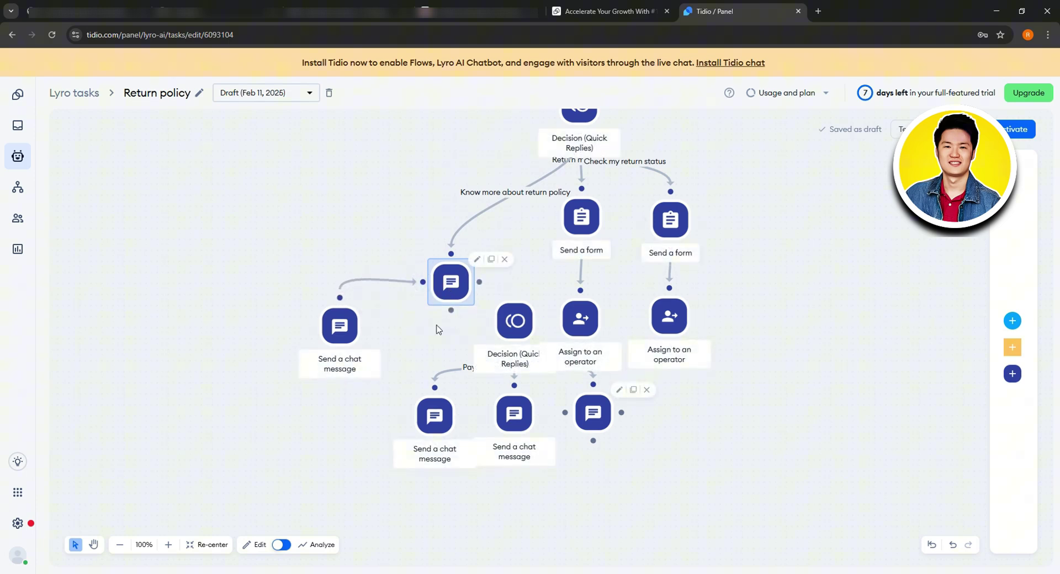
{"action": "left_click_drag", "start_coordinate": [452, 323], "coordinate": [440, 321]}
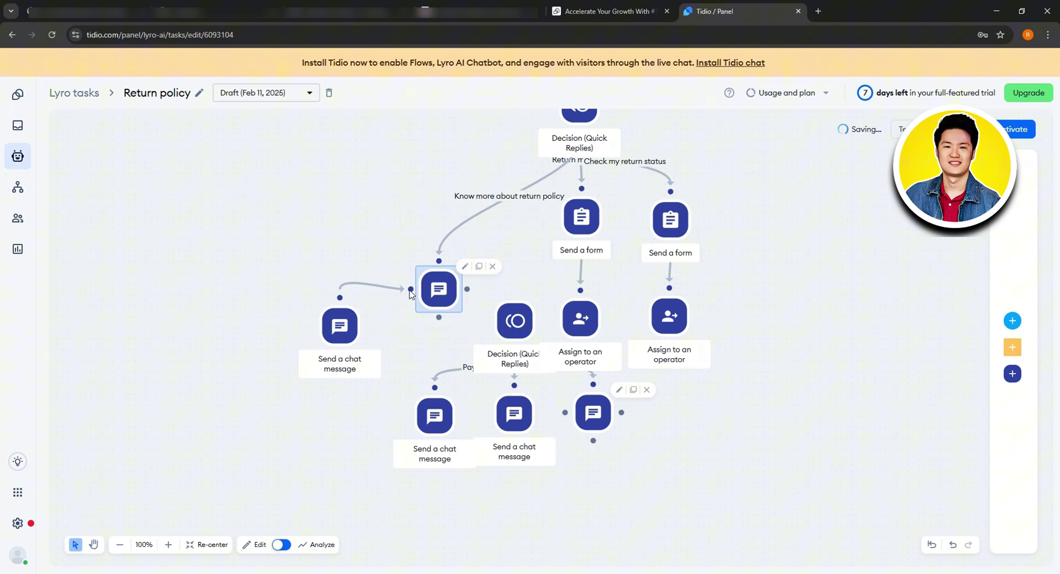
{"action": "left_click", "coordinate": [721, 244]}
{"action": "scroll", "coordinate": [721, 241], "scroll_direction": "up", "scroll_amount": 2}
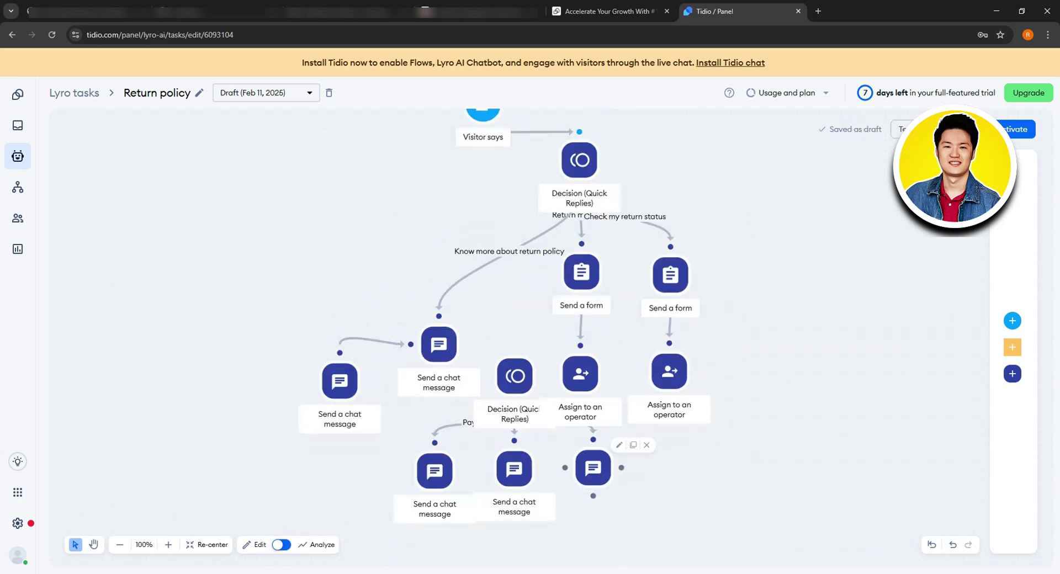
Step: Try testing the Return policy task, dismiss its flow errors, and go back to the Tasks list
{"action": "left_click", "coordinate": [900, 129]}
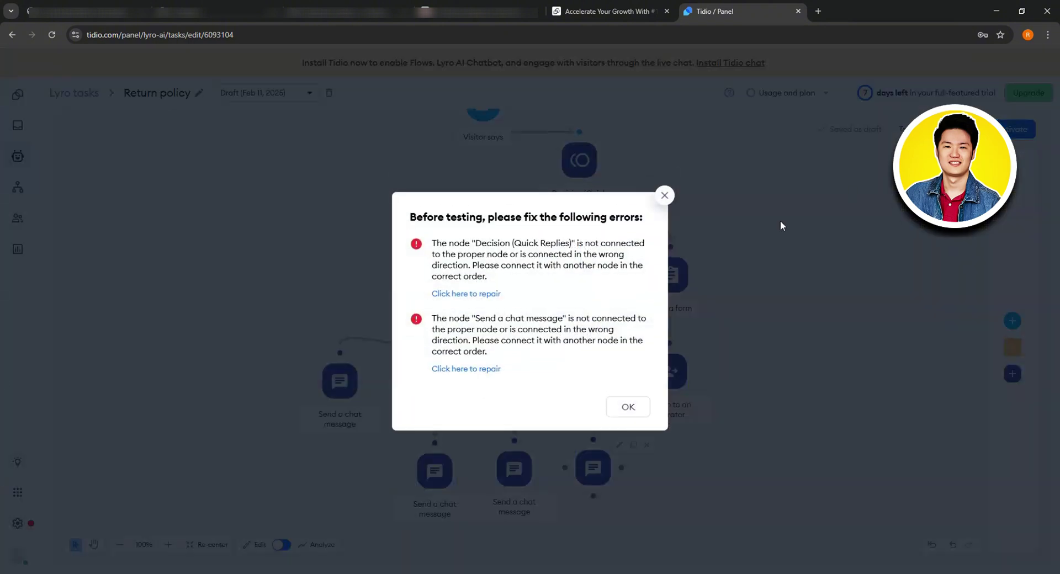
{"action": "left_click", "coordinate": [664, 196]}
{"action": "scroll", "coordinate": [607, 320], "scroll_direction": "down", "scroll_amount": 4}
{"action": "scroll", "coordinate": [592, 302], "scroll_direction": "up", "scroll_amount": 1}
{"action": "scroll", "coordinate": [592, 301], "scroll_direction": "up", "scroll_amount": 3}
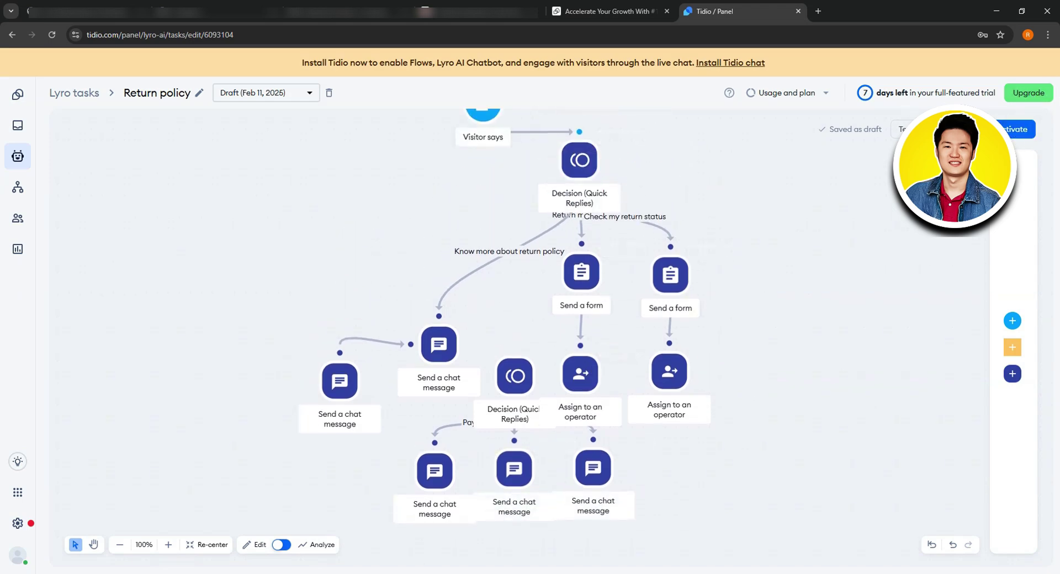
{"action": "key", "text": "alt+Left"}
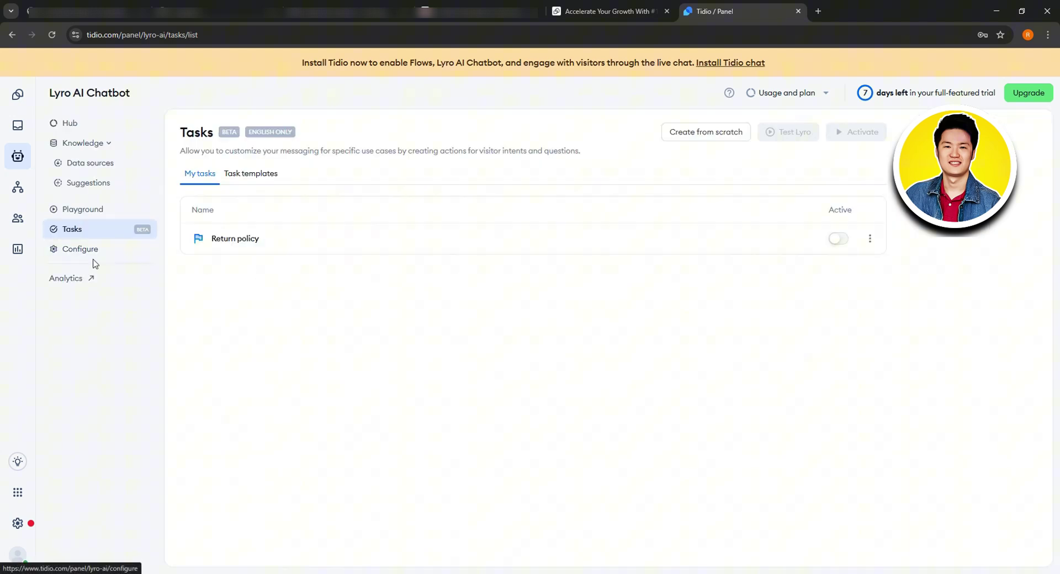
Step: Review Lyro's General configuration, then its Personality: name Lyro, emojis enabled, Neutral tone of voice
{"action": "left_click", "coordinate": [118, 252]}
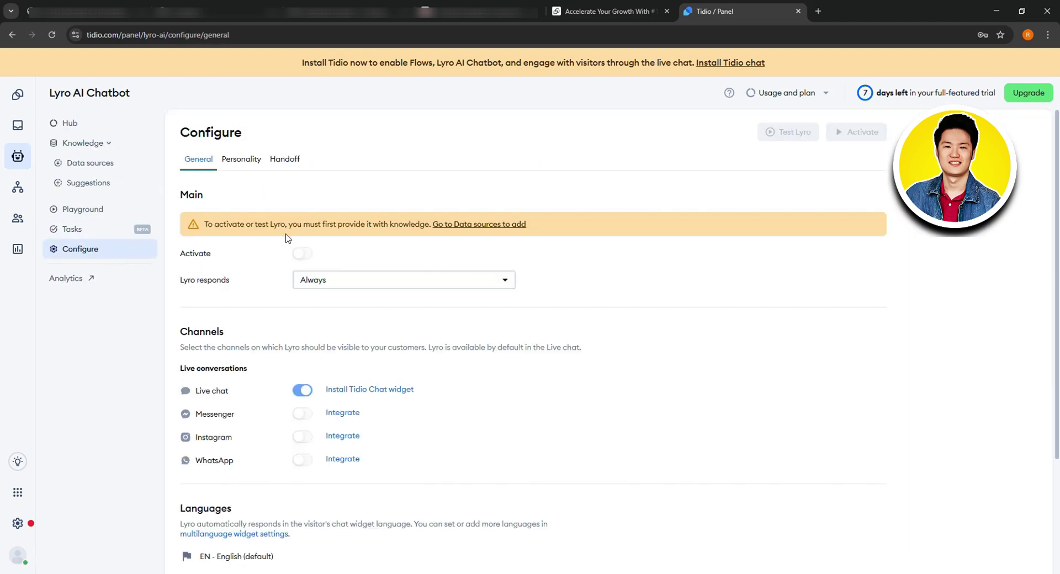
{"action": "scroll", "coordinate": [323, 272], "scroll_direction": "down", "scroll_amount": 2}
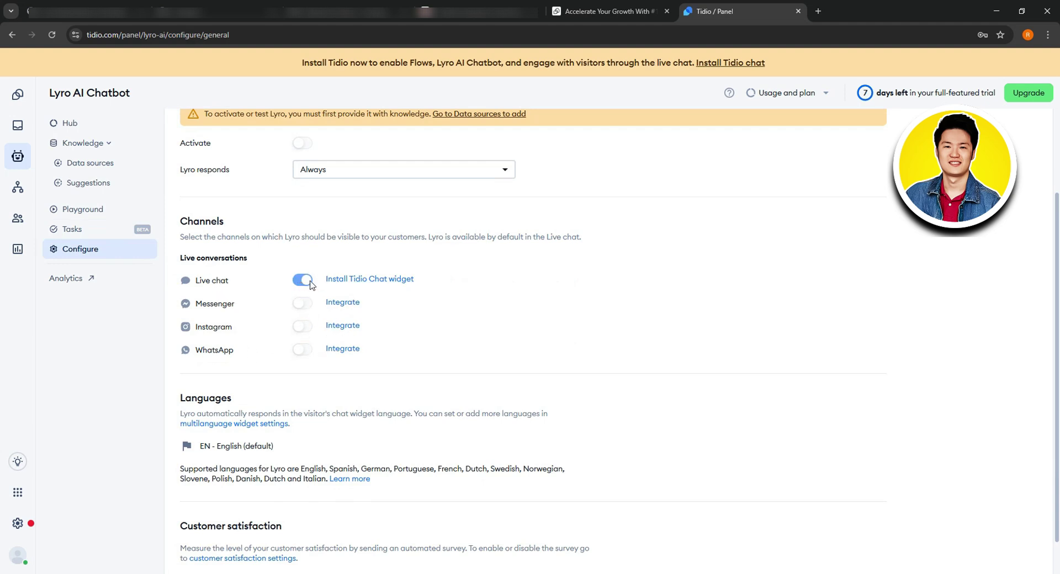
{"action": "scroll", "coordinate": [445, 300], "scroll_direction": "down", "scroll_amount": 1}
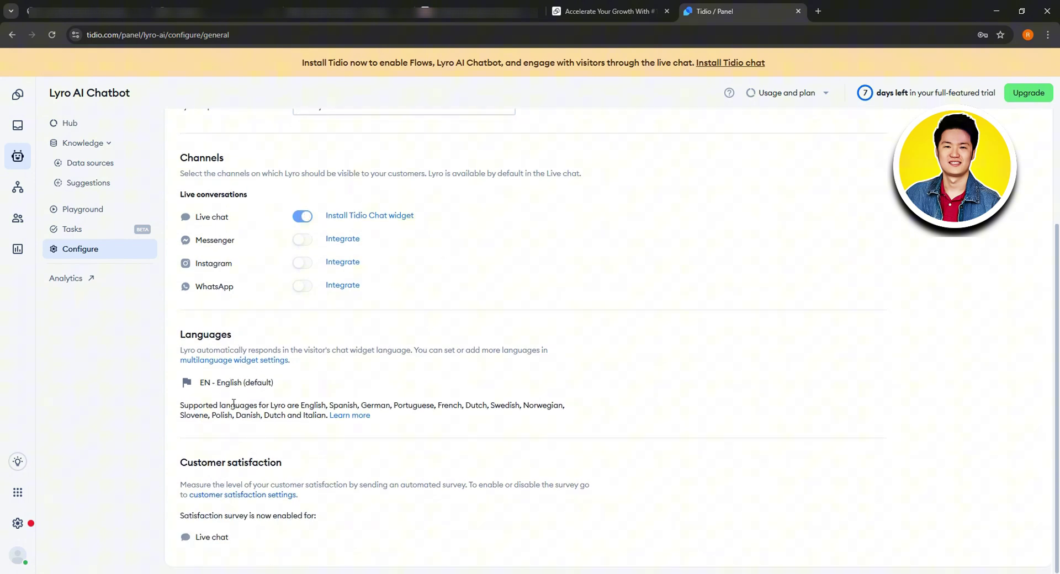
{"action": "scroll", "coordinate": [245, 373], "scroll_direction": "up", "scroll_amount": 3}
{"action": "left_click", "coordinate": [244, 158]}
{"action": "mouse_move", "coordinate": [344, 240]}
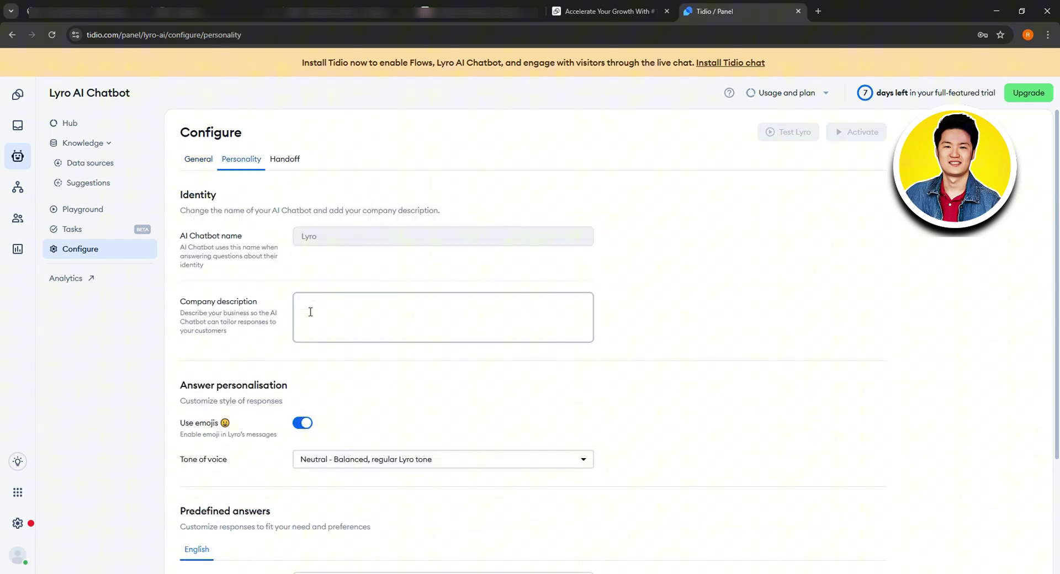
{"action": "scroll", "coordinate": [270, 402], "scroll_direction": "down", "scroll_amount": 5}
{"action": "scroll", "coordinate": [265, 437], "scroll_direction": "down", "scroll_amount": 2}
{"action": "scroll", "coordinate": [264, 437], "scroll_direction": "up", "scroll_amount": 7}
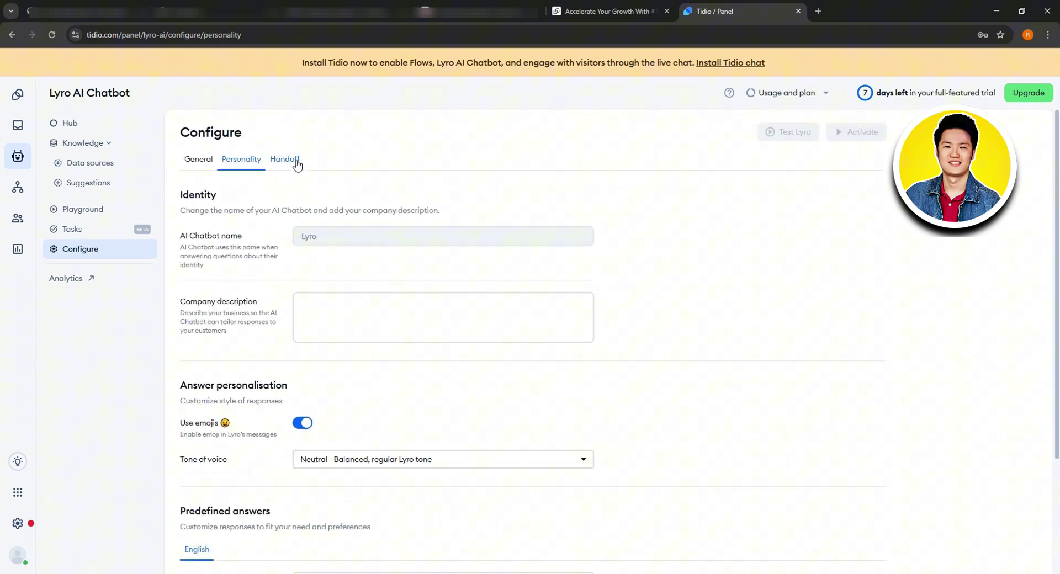
Step: Review Lyro's handoff options for operators online and offline, leaving both unchanged
{"action": "left_click", "coordinate": [294, 159]}
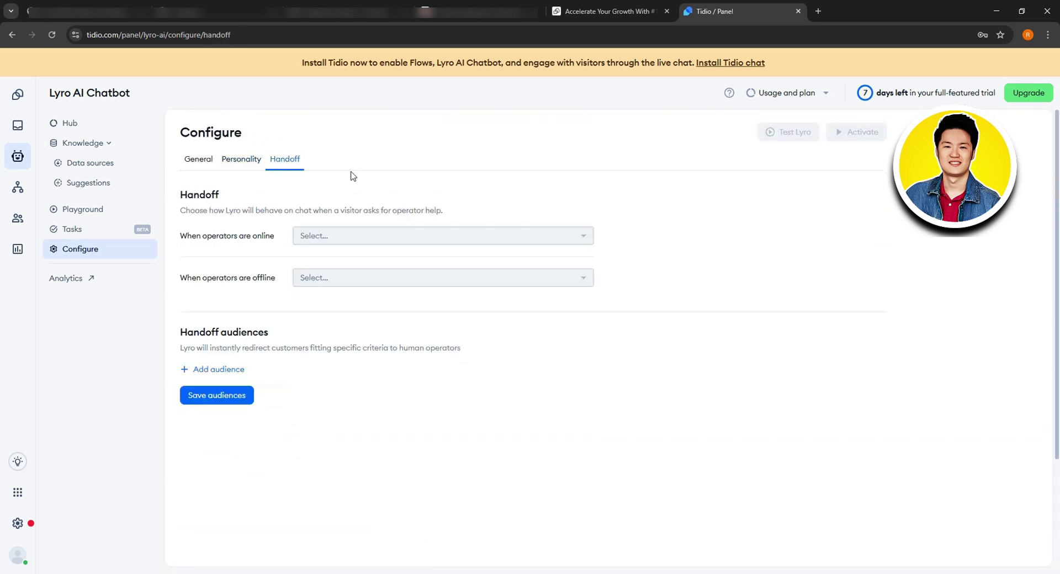
{"action": "left_click", "coordinate": [509, 237]}
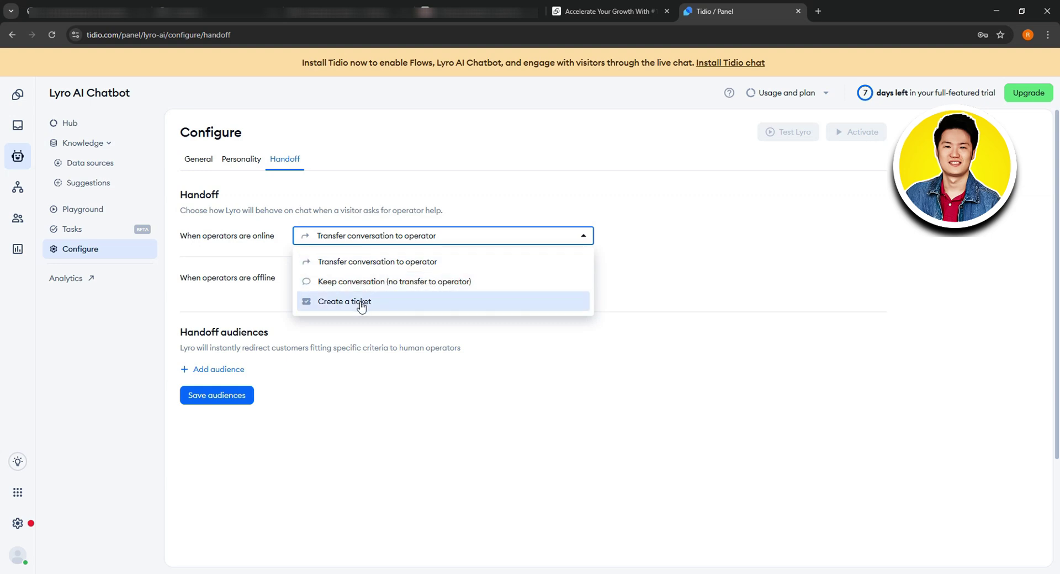
{"action": "left_click", "coordinate": [483, 326]}
{"action": "left_click", "coordinate": [419, 284]}
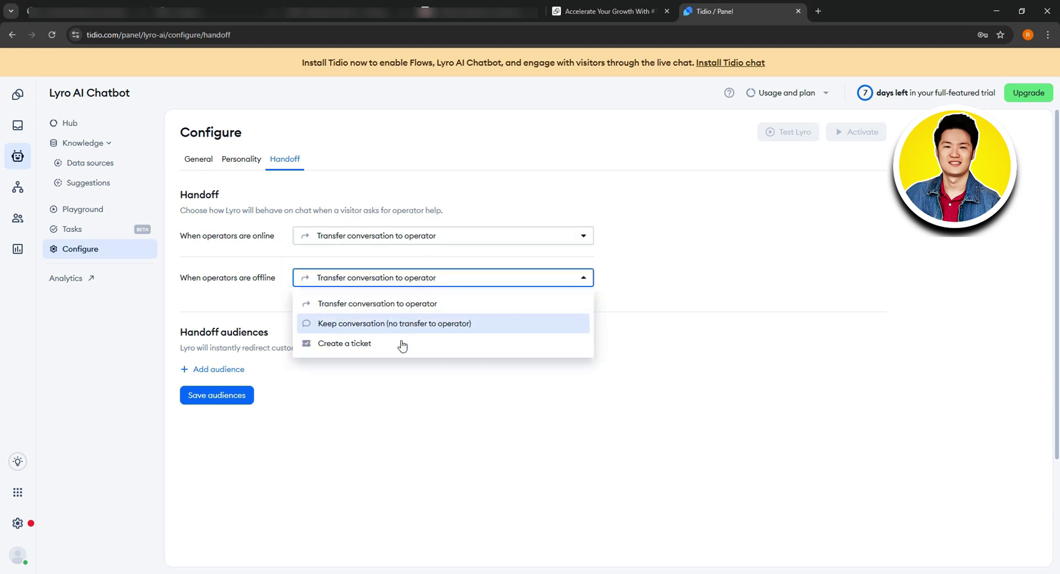
{"action": "left_click", "coordinate": [447, 386]}
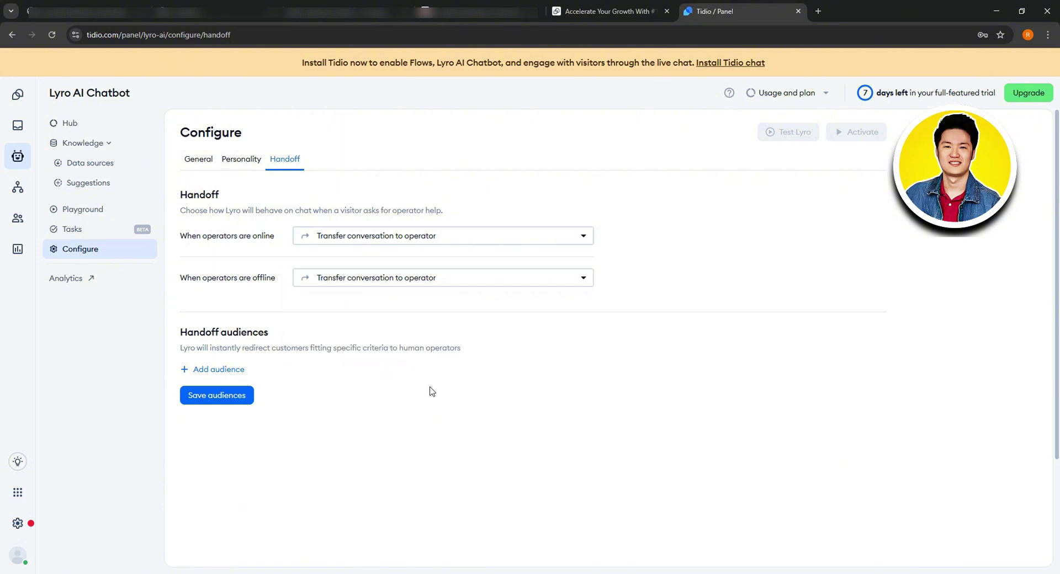
Step: Add a handoff audience filtered by Name Contains, plus an empty second filter row
{"action": "left_click", "coordinate": [229, 369]}
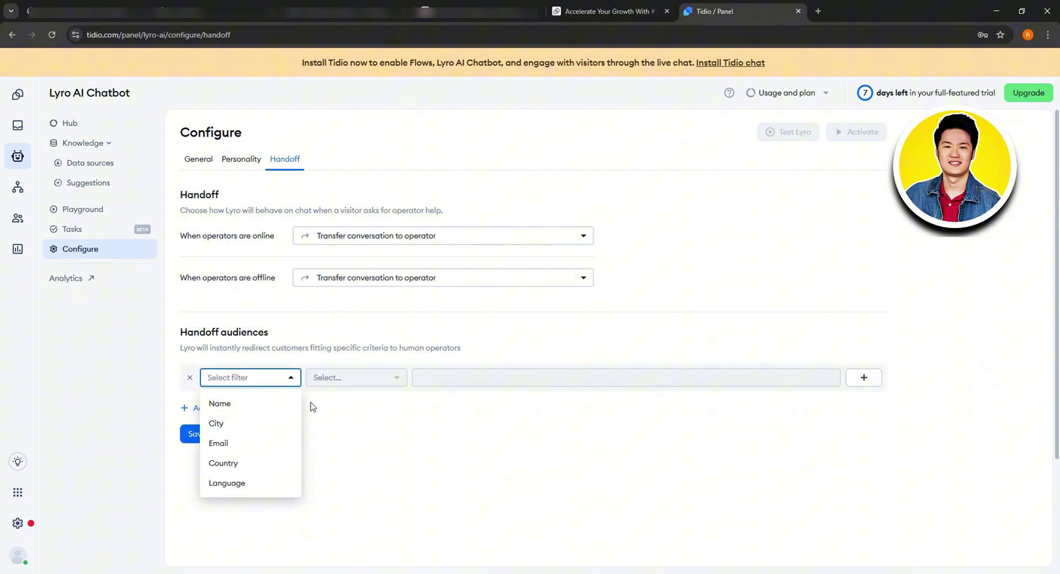
{"action": "left_click", "coordinate": [262, 405]}
{"action": "left_click", "coordinate": [369, 377]}
{"action": "left_click", "coordinate": [375, 446]}
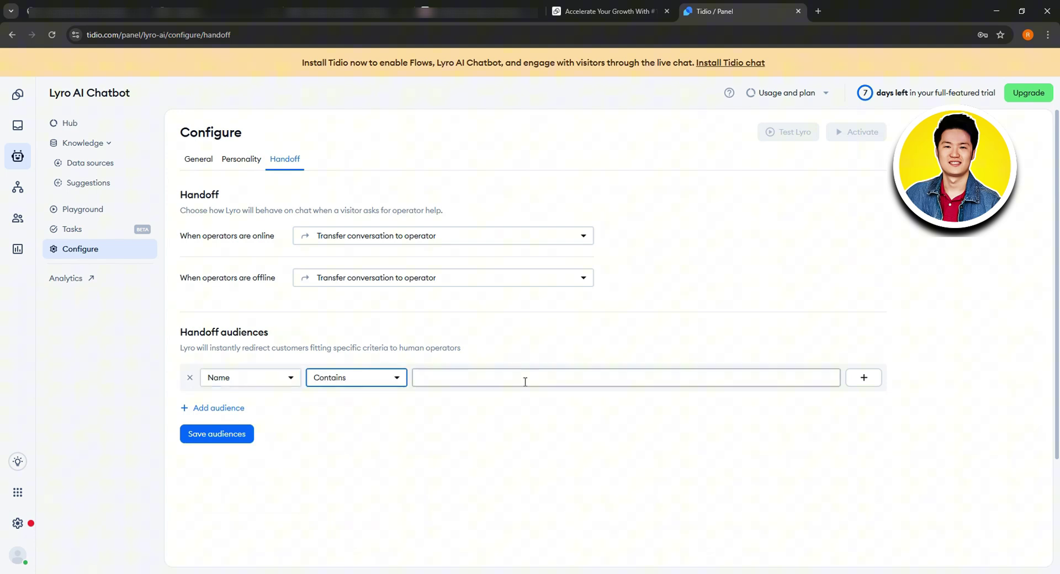
{"action": "left_click", "coordinate": [545, 381]}
{"action": "left_click", "coordinate": [864, 378]}
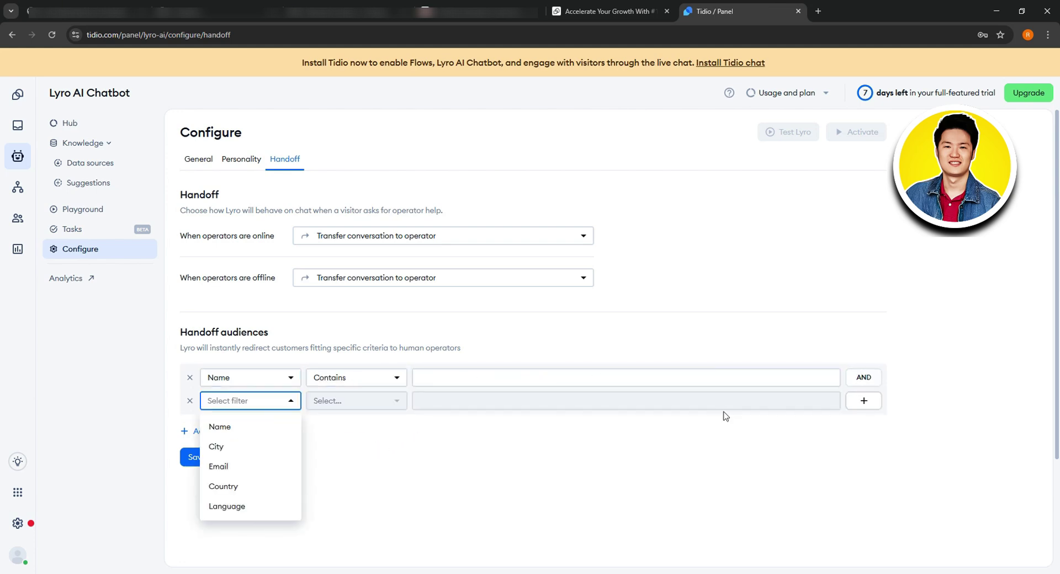
{"action": "left_click", "coordinate": [384, 448]}
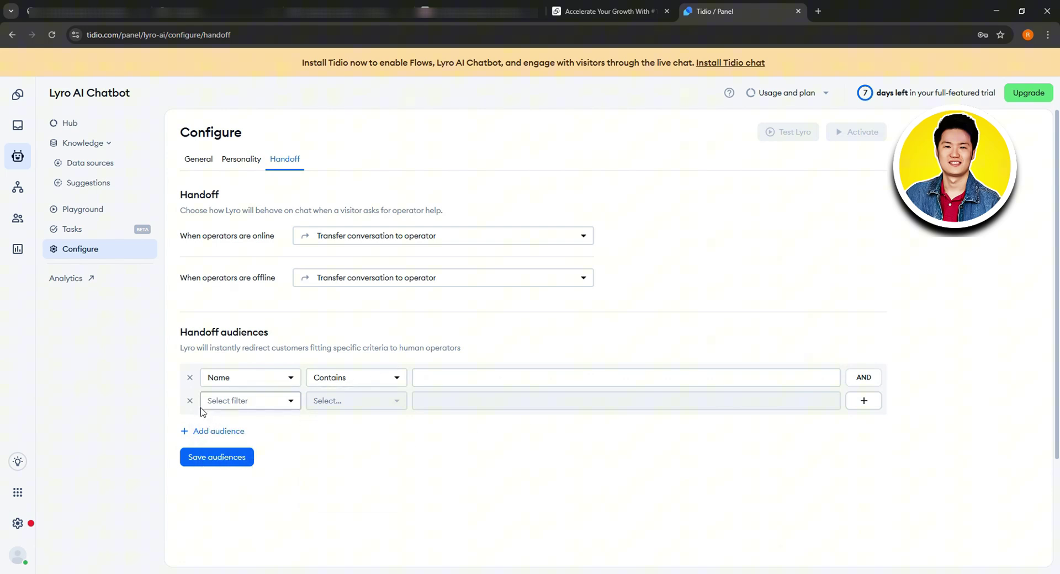
{"action": "left_click", "coordinate": [88, 279]}
Step: Scroll through the Resolution rate, Answer rate and Answers by intent charts, all still collecting data
{"action": "scroll", "coordinate": [381, 260], "scroll_direction": "down", "scroll_amount": 3}
{"action": "scroll", "coordinate": [386, 274], "scroll_direction": "up", "scroll_amount": 3}
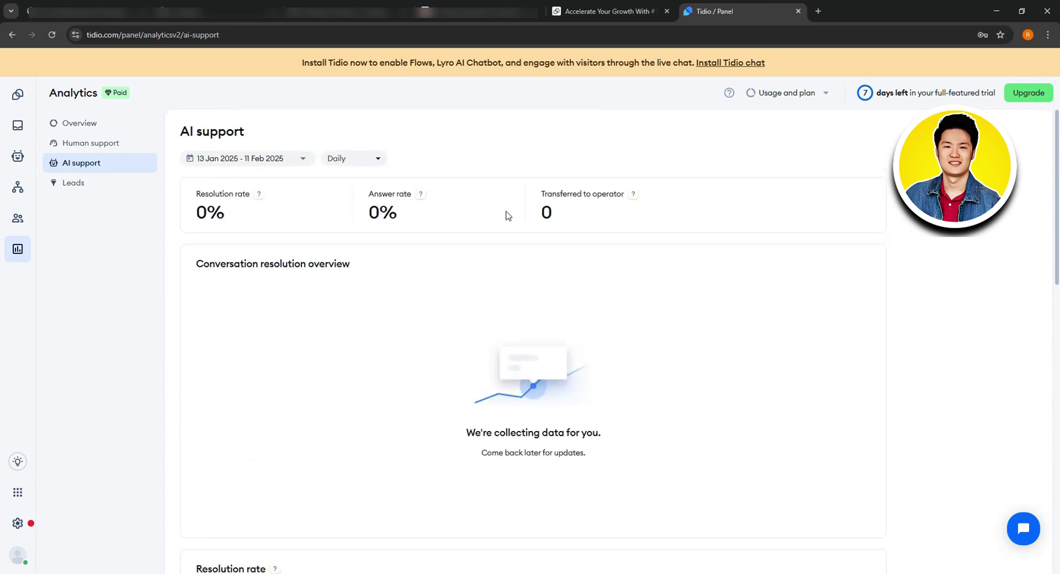
{"action": "scroll", "coordinate": [597, 215], "scroll_direction": "down", "scroll_amount": 1}
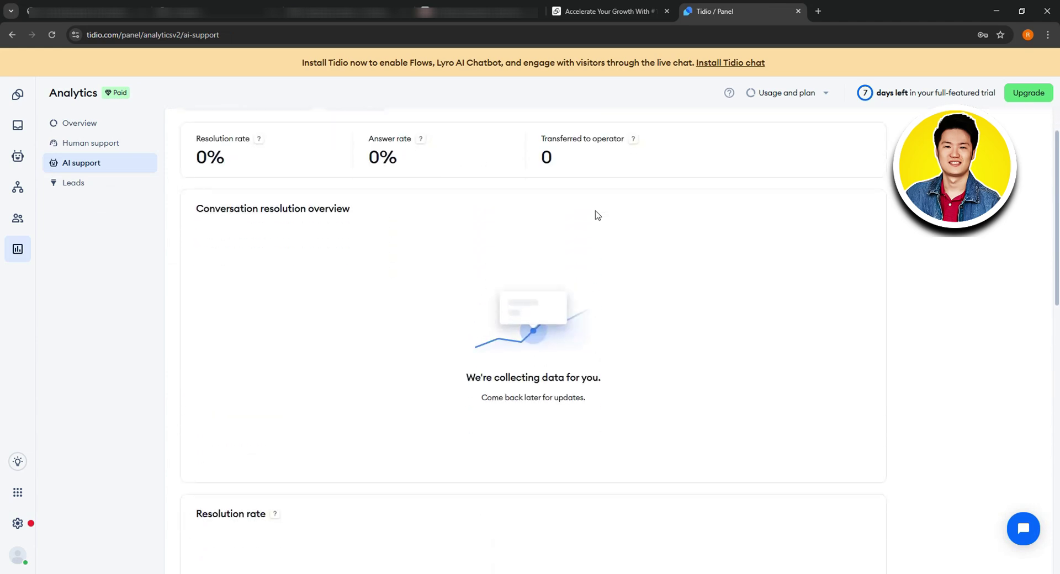
{"action": "scroll", "coordinate": [597, 215], "scroll_direction": "down", "scroll_amount": 1}
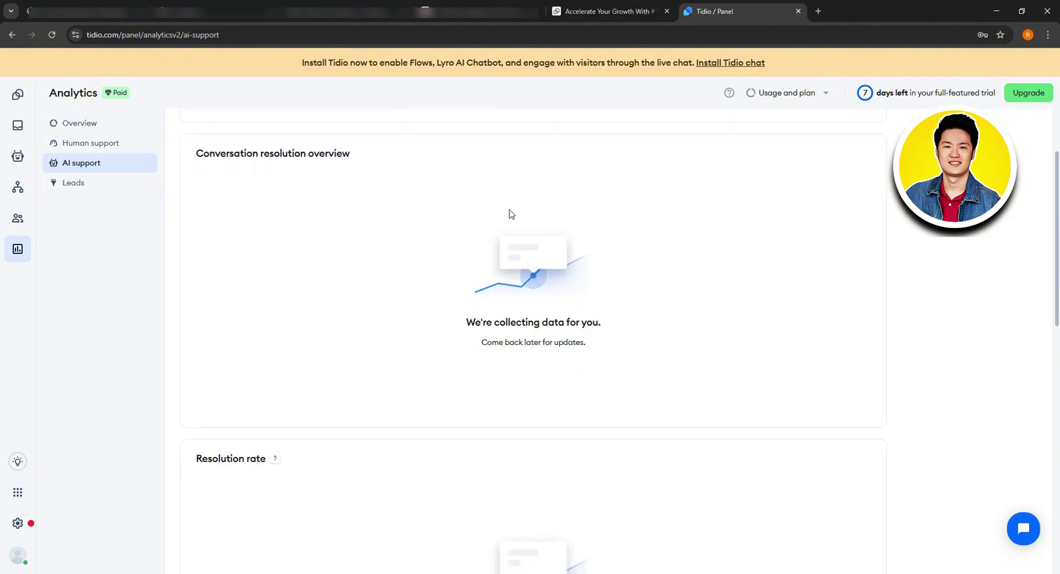
{"action": "scroll", "coordinate": [447, 188], "scroll_direction": "down", "scroll_amount": 10}
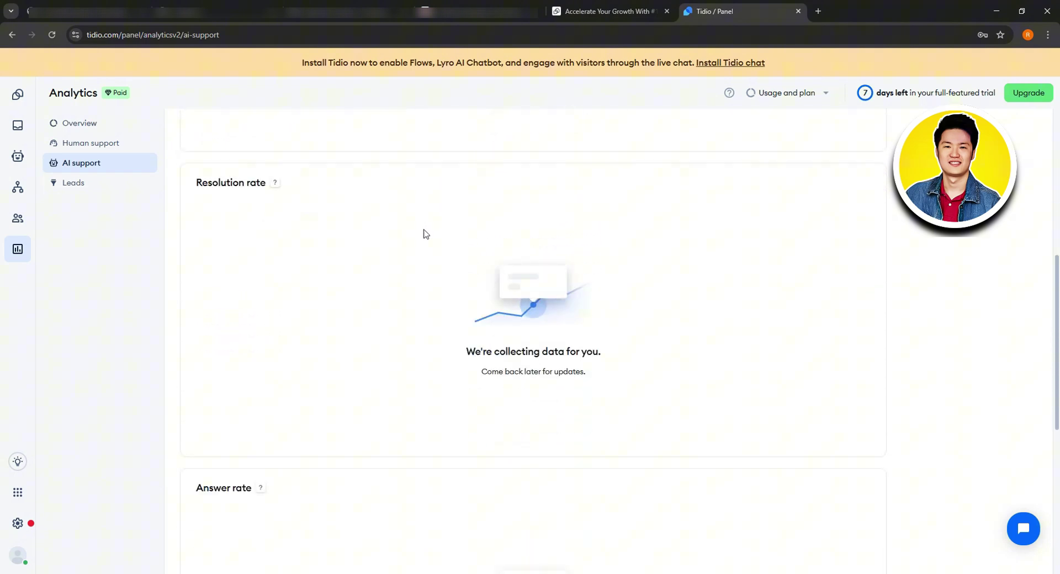
{"action": "scroll", "coordinate": [410, 267], "scroll_direction": "down", "scroll_amount": 7}
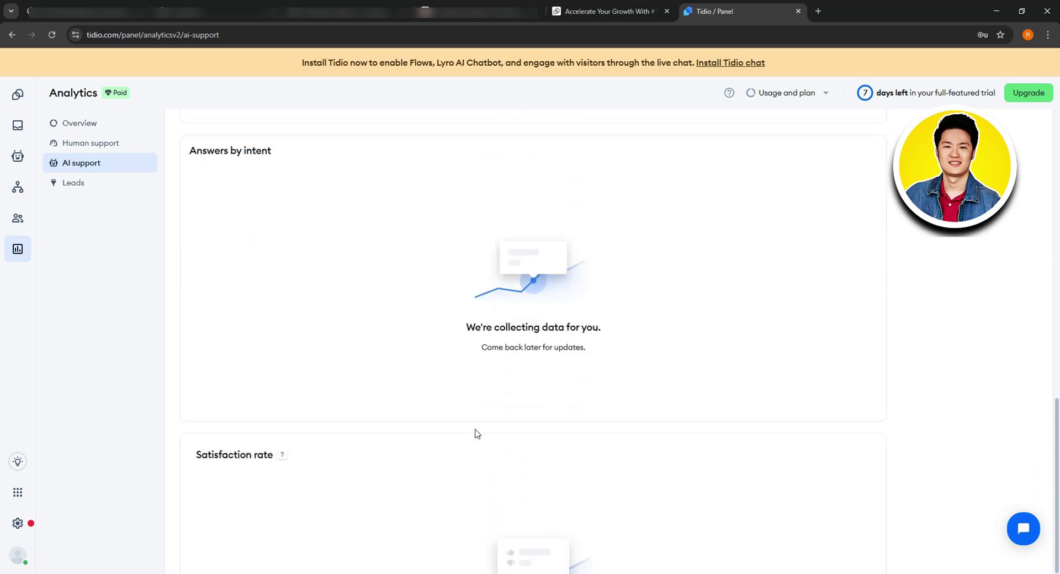
{"action": "scroll", "coordinate": [281, 392], "scroll_direction": "up", "scroll_amount": 4}
{"action": "scroll", "coordinate": [281, 392], "scroll_direction": "up", "scroll_amount": 2}
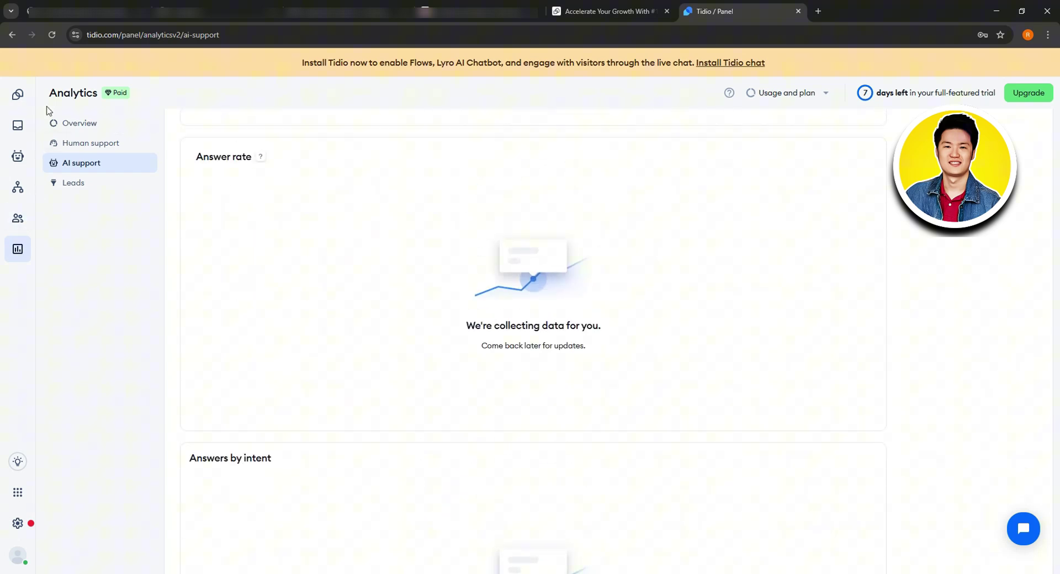
Step: Return to the Dashboard showing 0/4 setup tasks, 0 interactions and 0 leads
{"action": "left_click", "coordinate": [18, 94]}
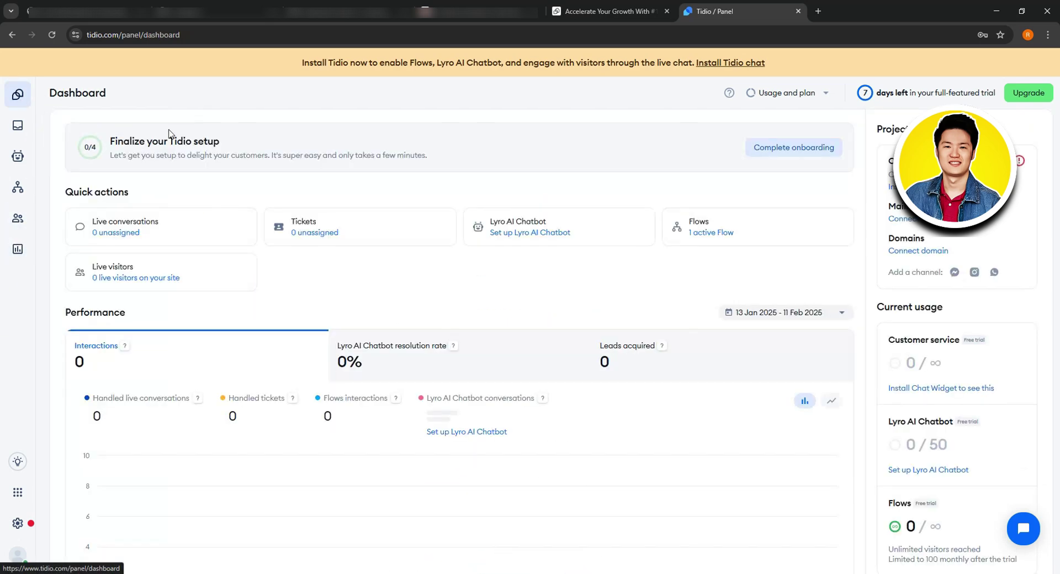